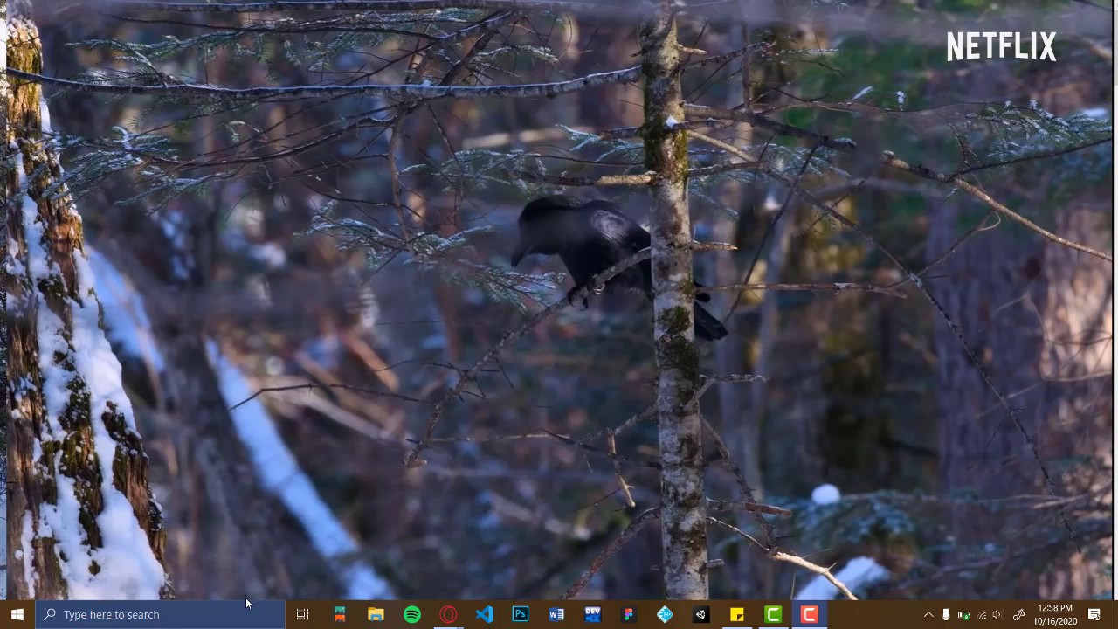
Switch to the Opera browser window showing localhost, search the web for "xampp" in a new tab and open Apache Friends' Download page
mouse_move(448, 614)
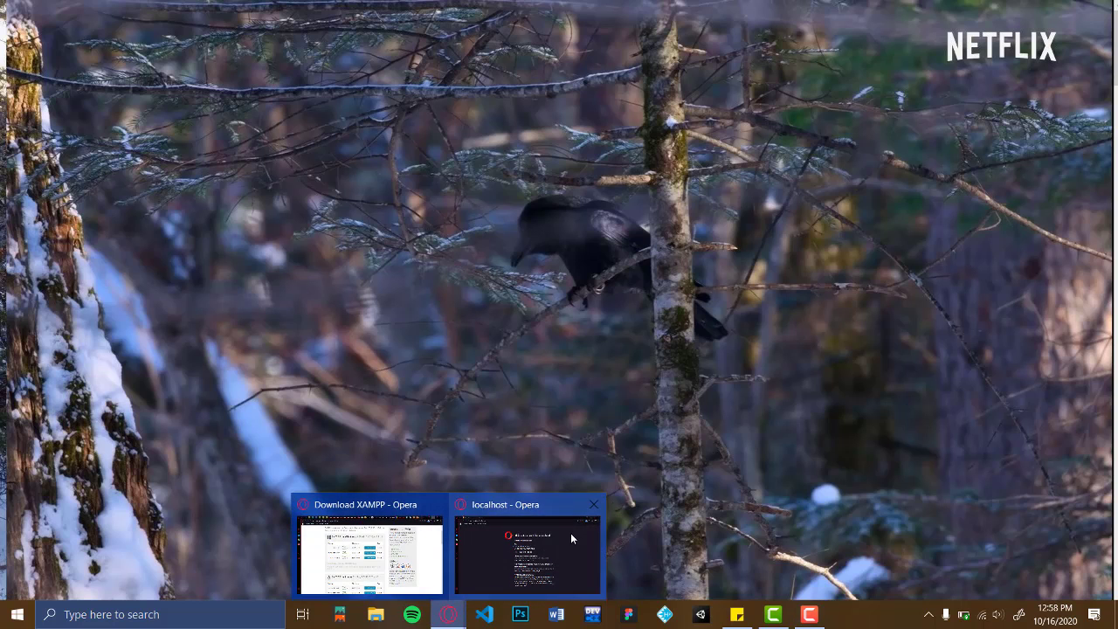
click(530, 518)
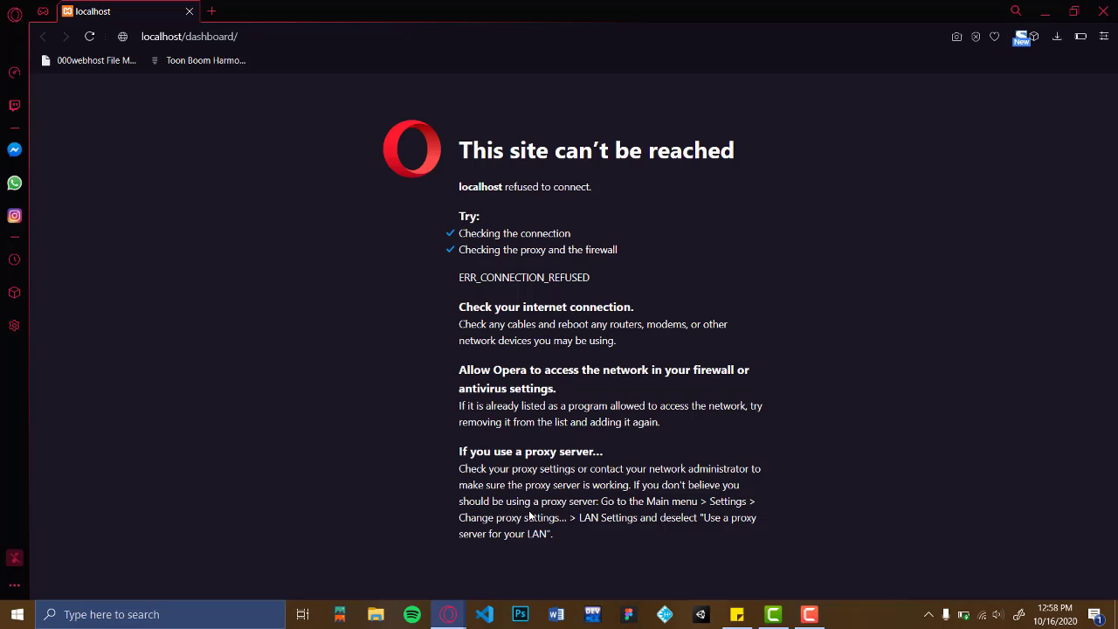
click(211, 10)
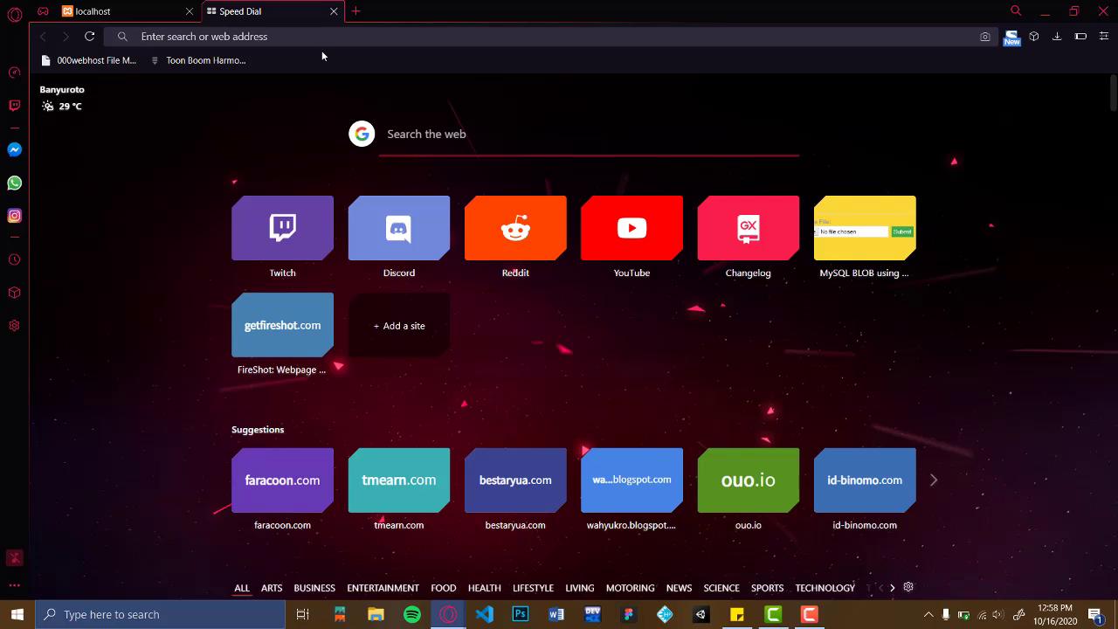
text(xampp)
key(Return)
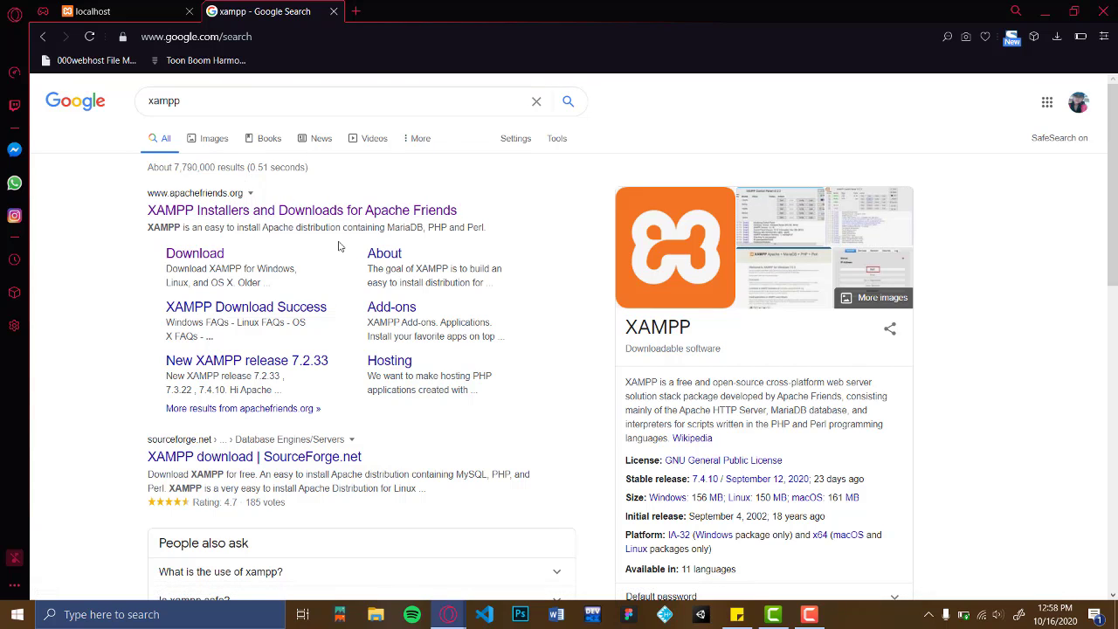
click(174, 258)
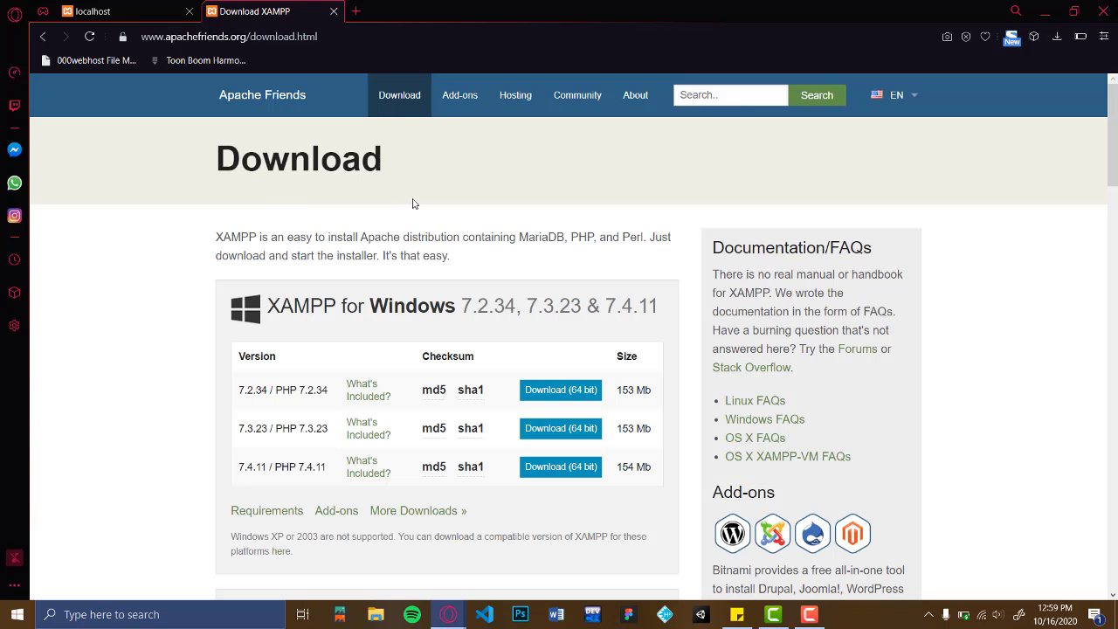
Examine the XAMPP downloads offered for Windows, Linux and OS X, and minimize the browser
scroll(559, 316, down, 7)
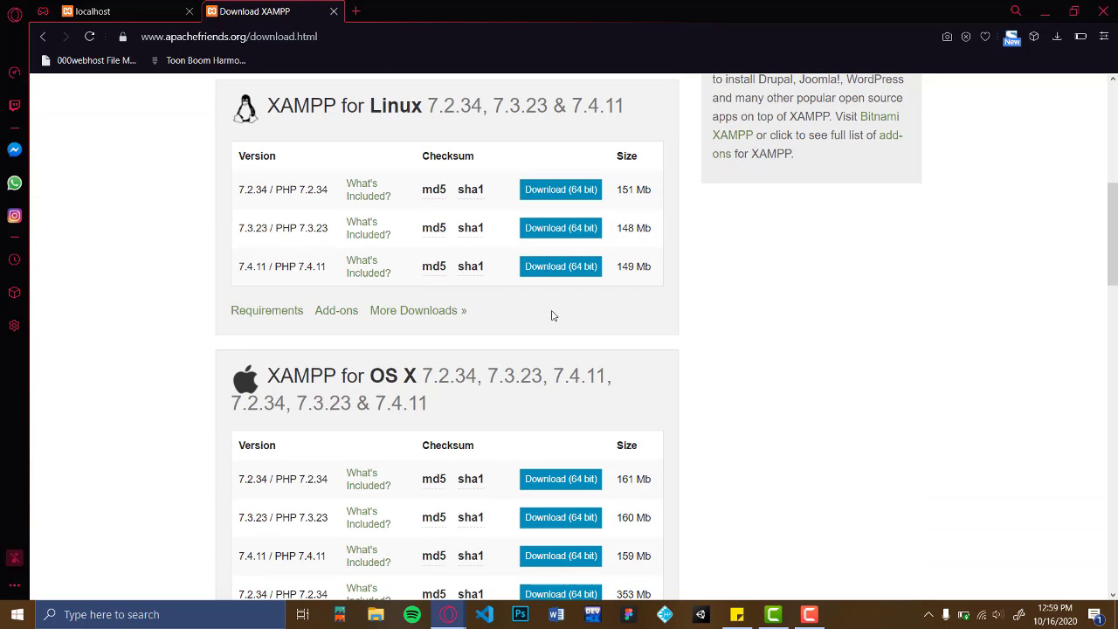
scroll(394, 356, up, 5)
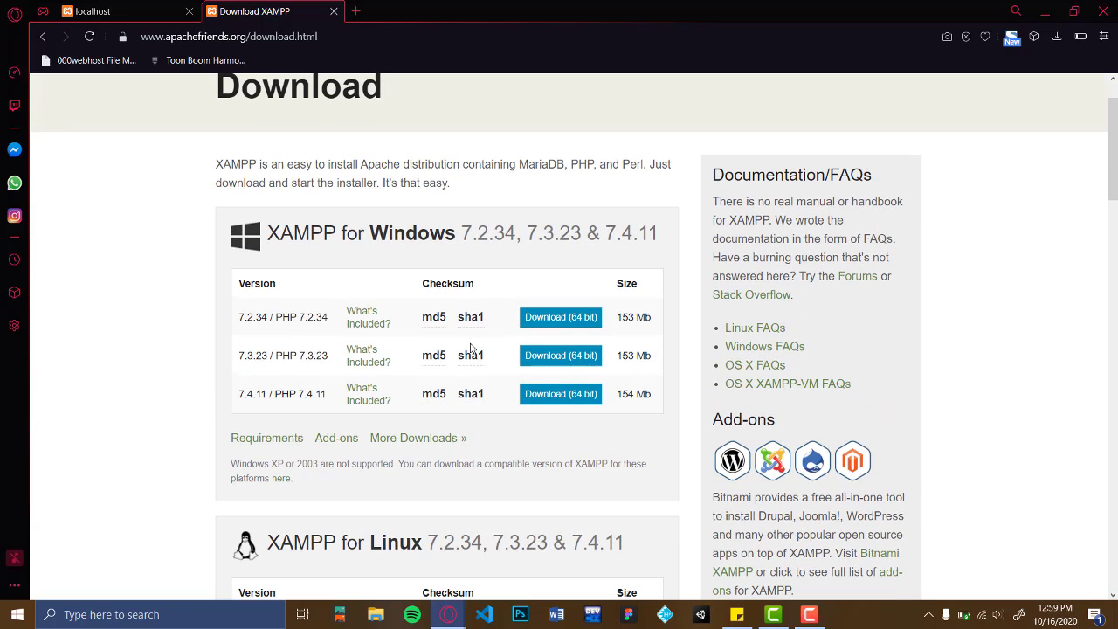
scroll(515, 282, down, 3)
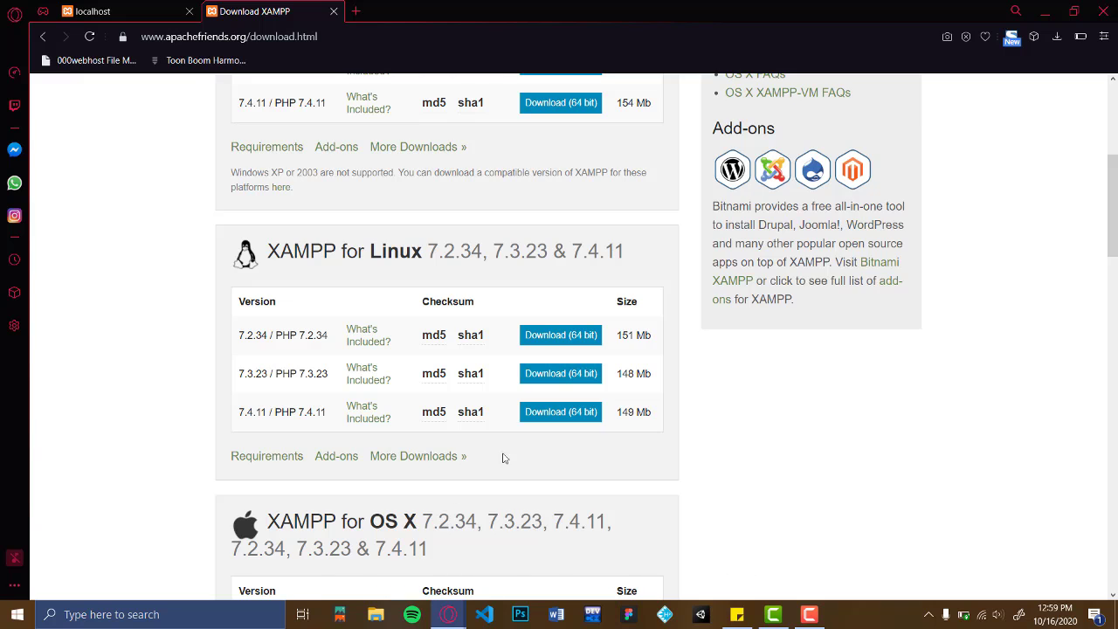
scroll(510, 455, up, 2)
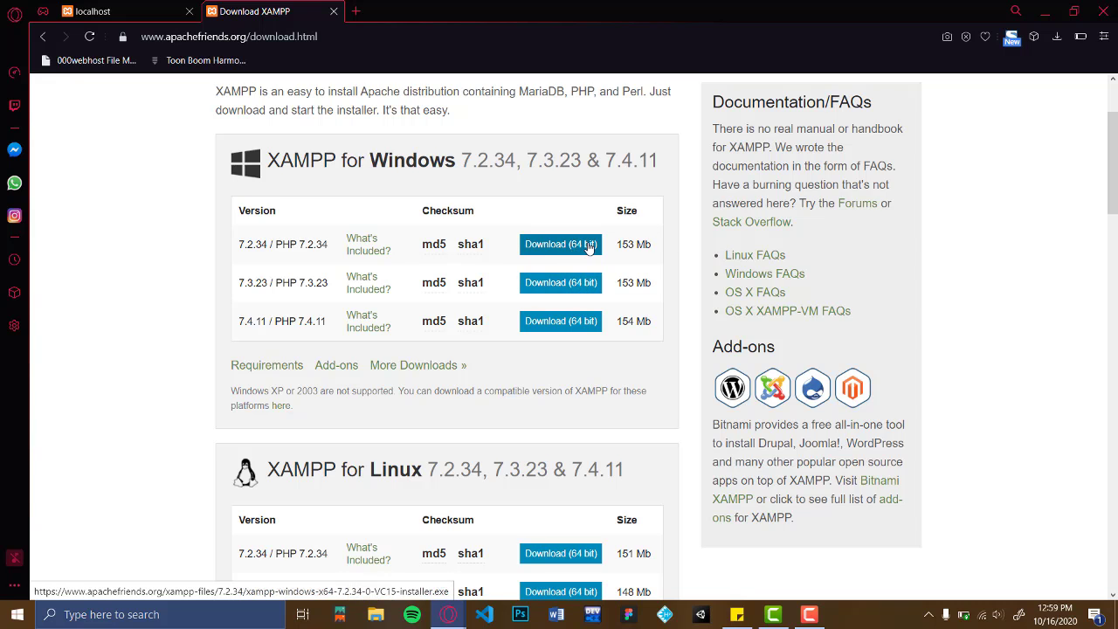
scroll(583, 249, down, 1)
scroll(588, 249, down, 1)
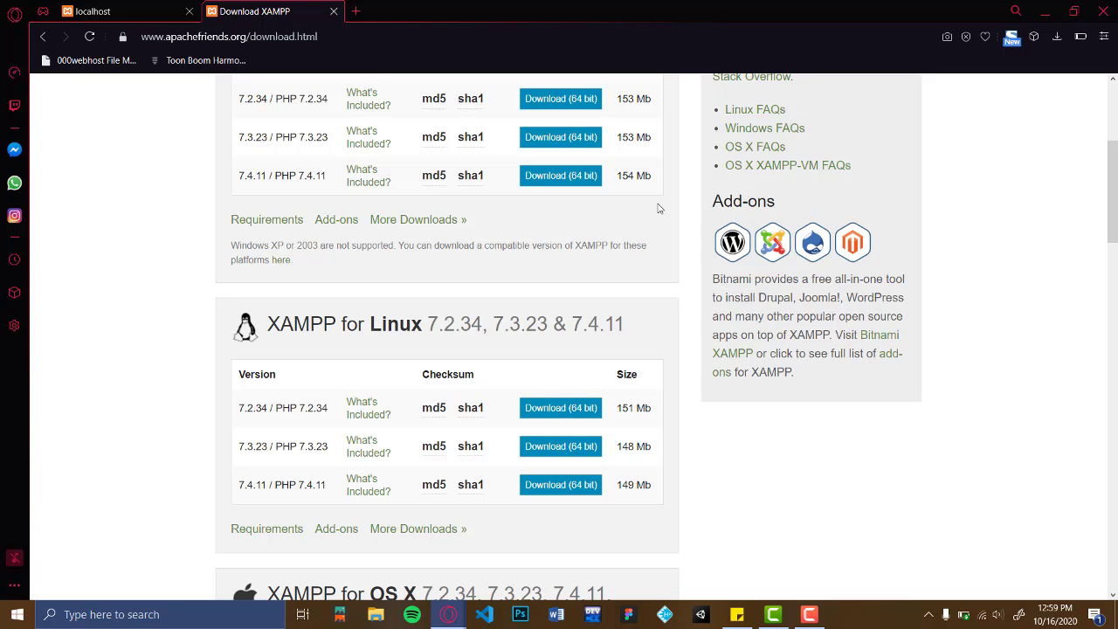
click(1043, 10)
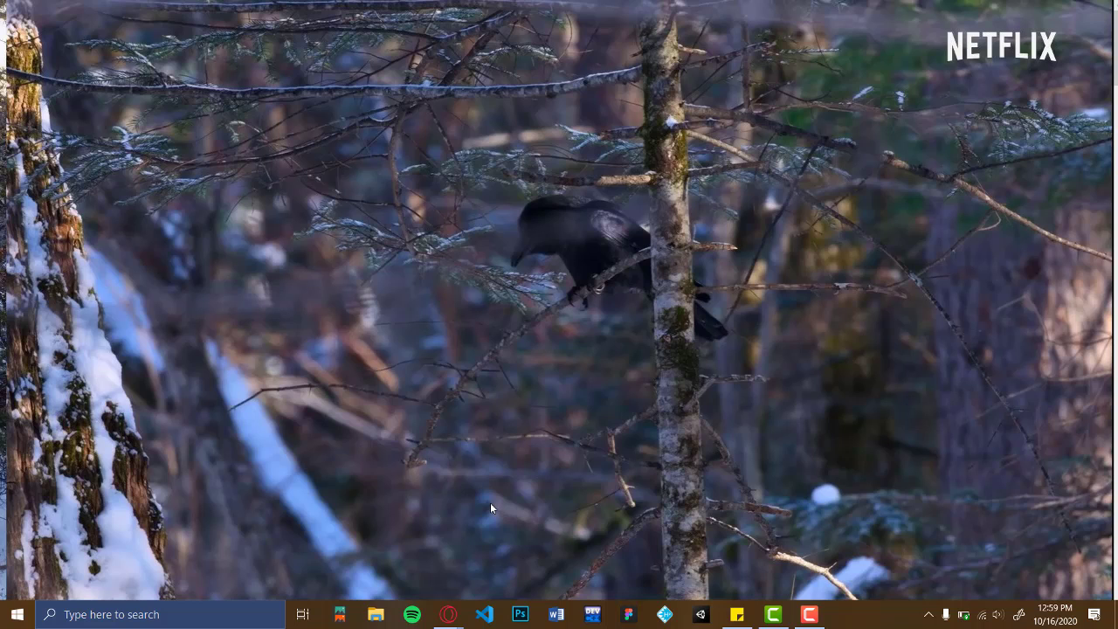
Search the computer for "xam", open XAMPP Control Panel and move its window toward the middle of the desktop
click(125, 619)
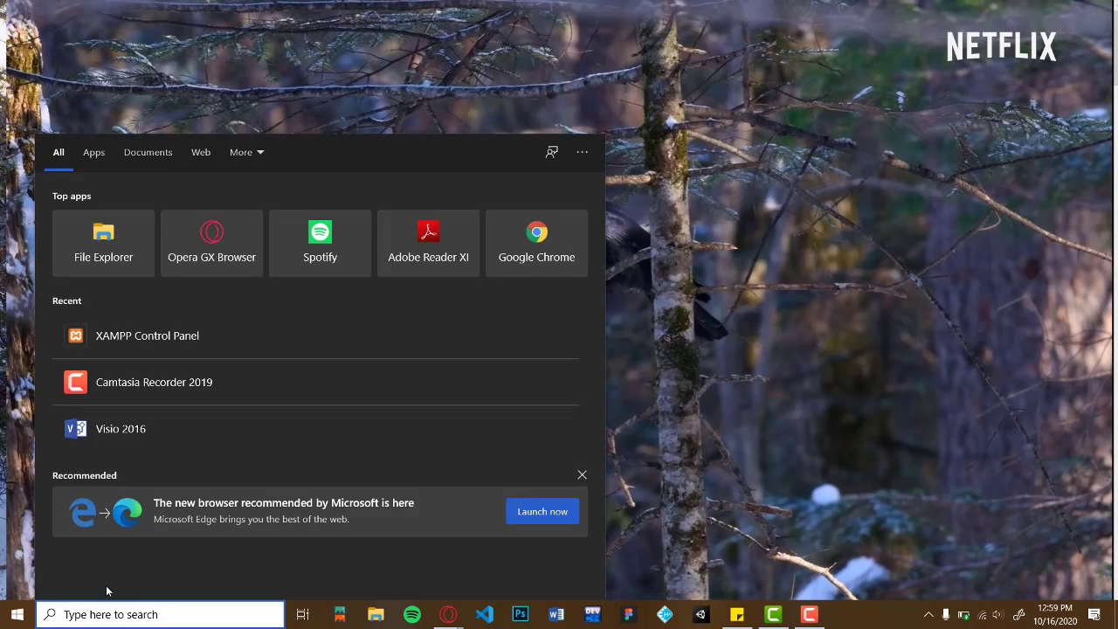
text(xam)
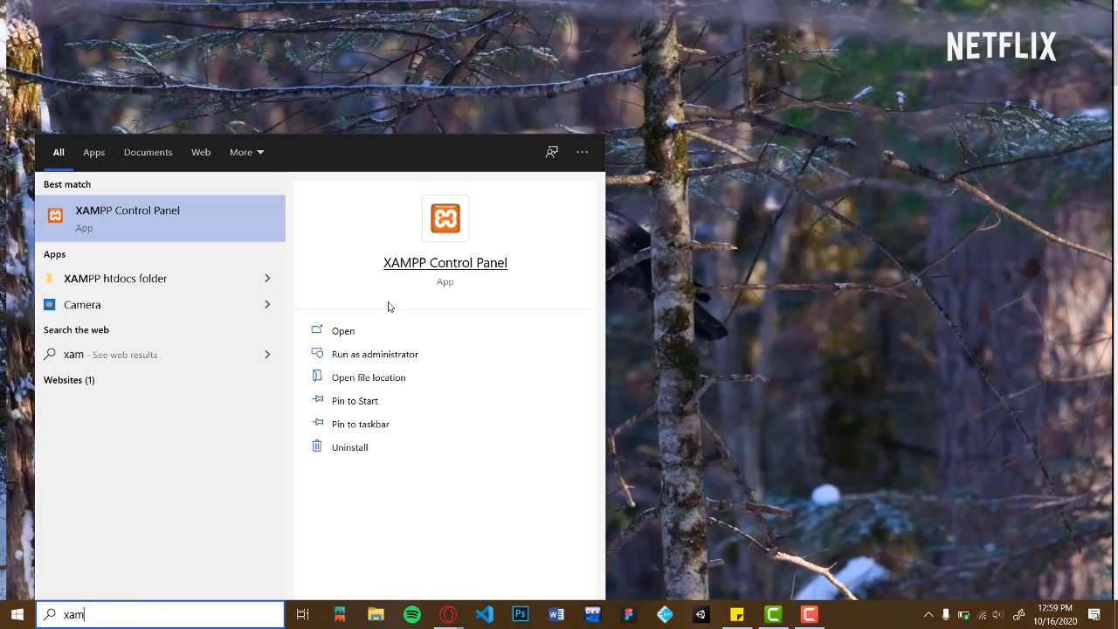
click(343, 331)
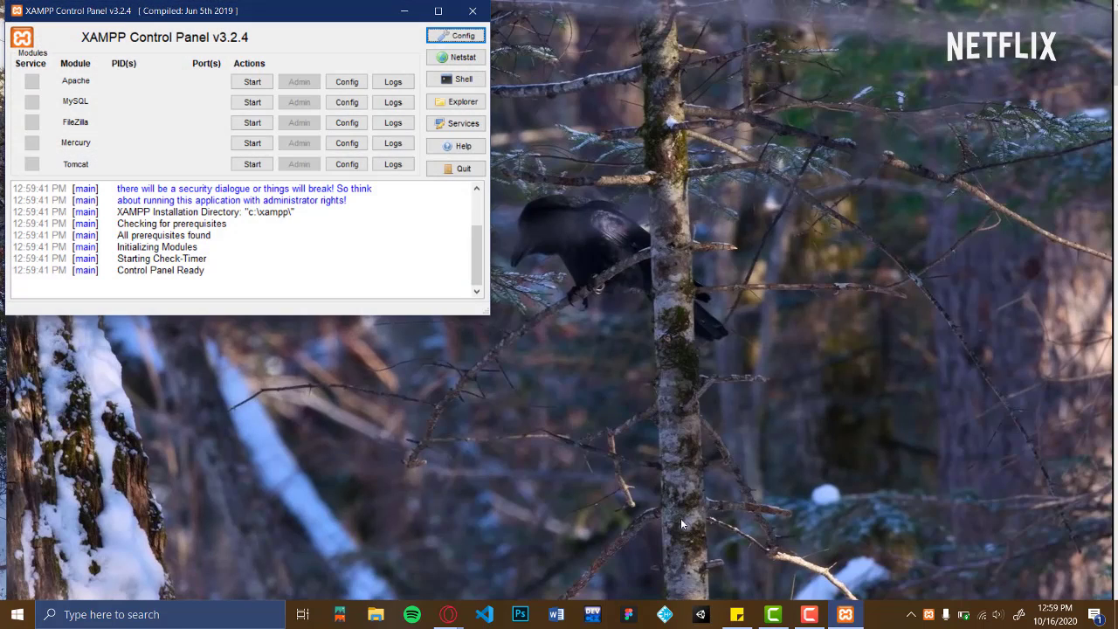
drag(259, 19, 425, 122)
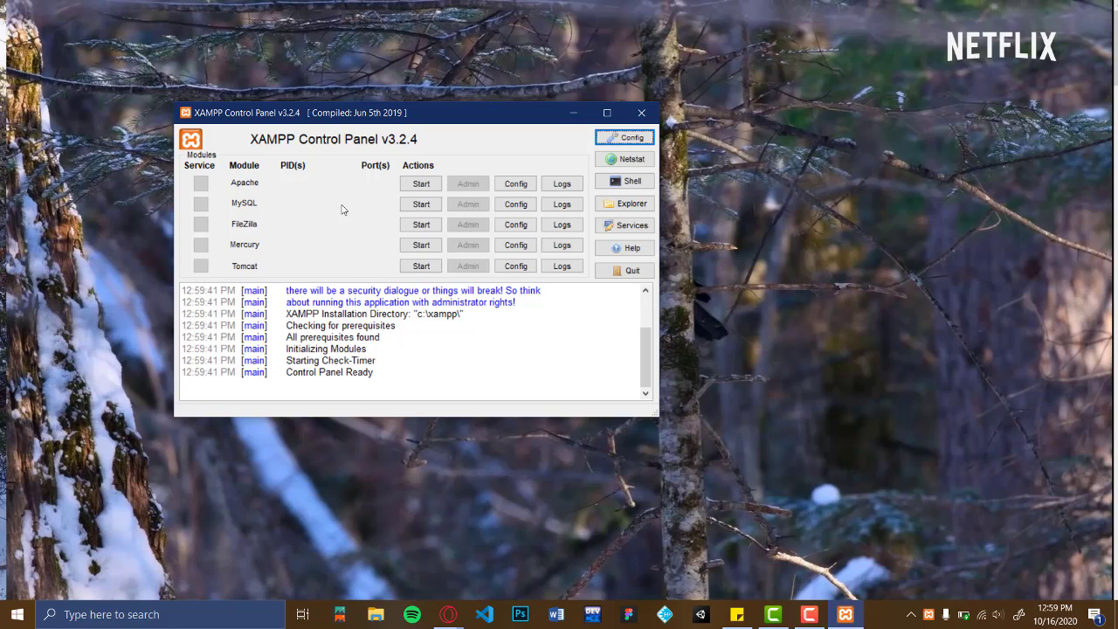
Start the Apache and MySQL modules and open Apache's admin page in the browser
click(419, 184)
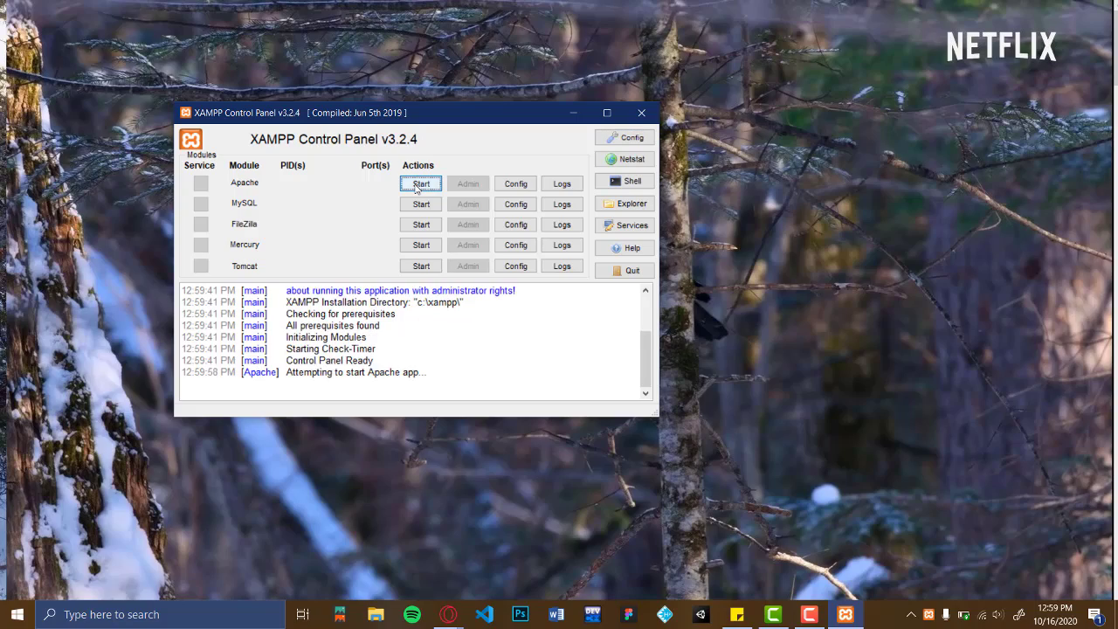
click(421, 204)
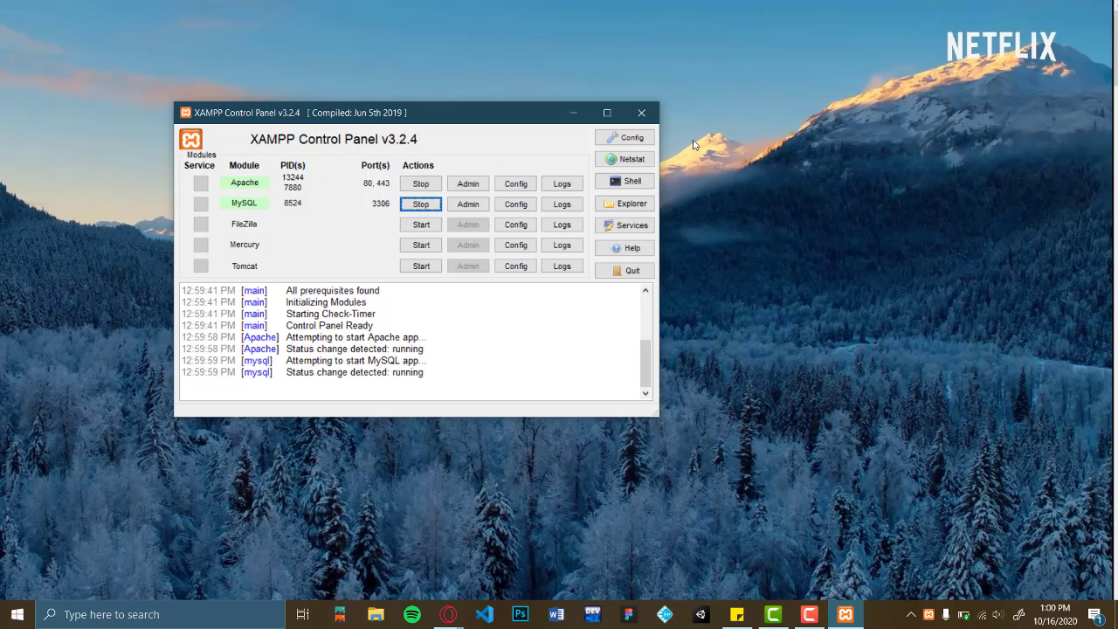
click(464, 186)
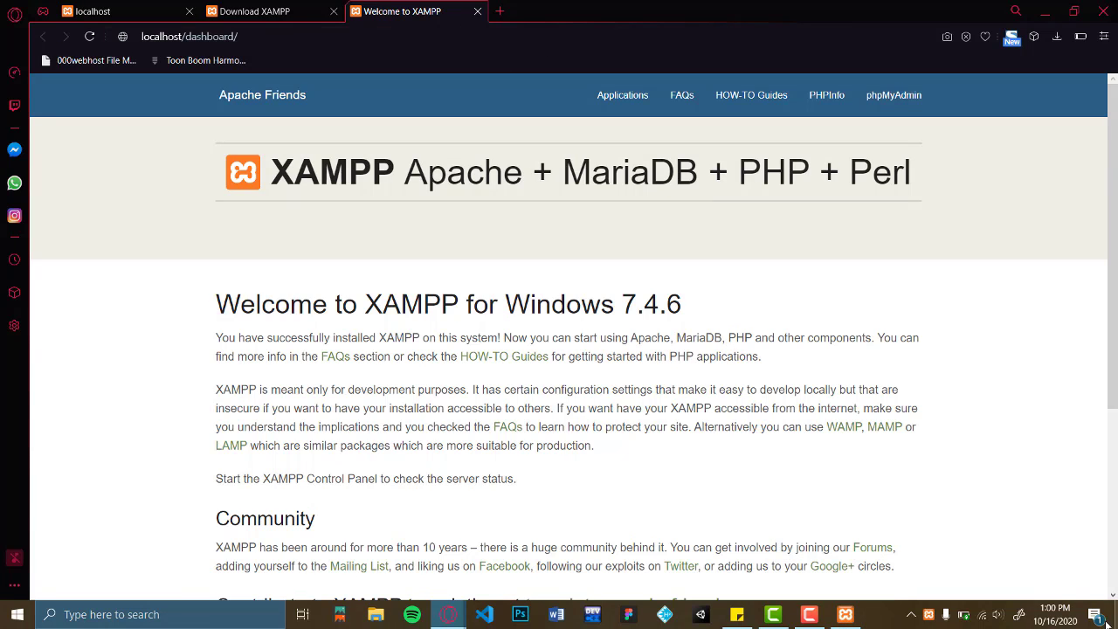
Return to XAMPP Control Panel, move it over the browser page and stop the Apache and MySQL modules
click(845, 616)
drag(364, 112, 651, 123)
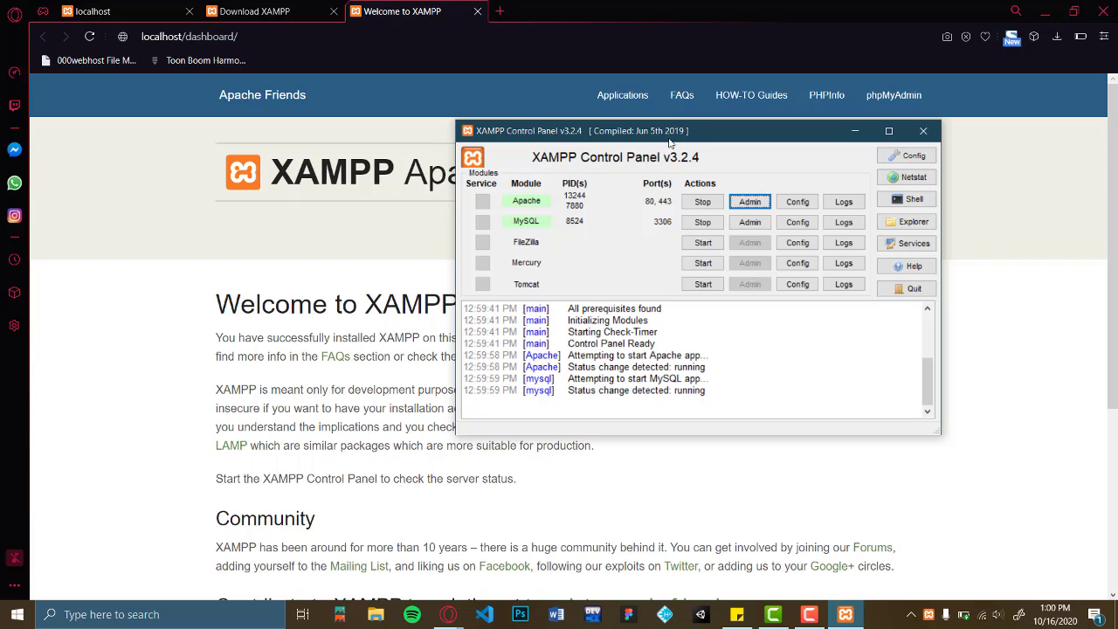
click(704, 204)
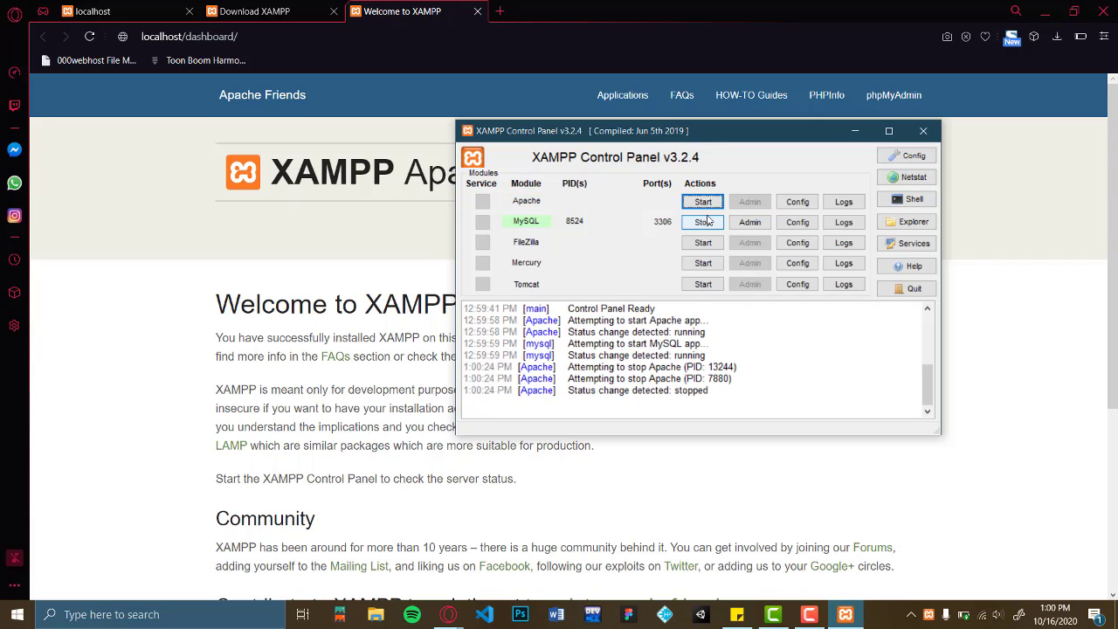
click(704, 222)
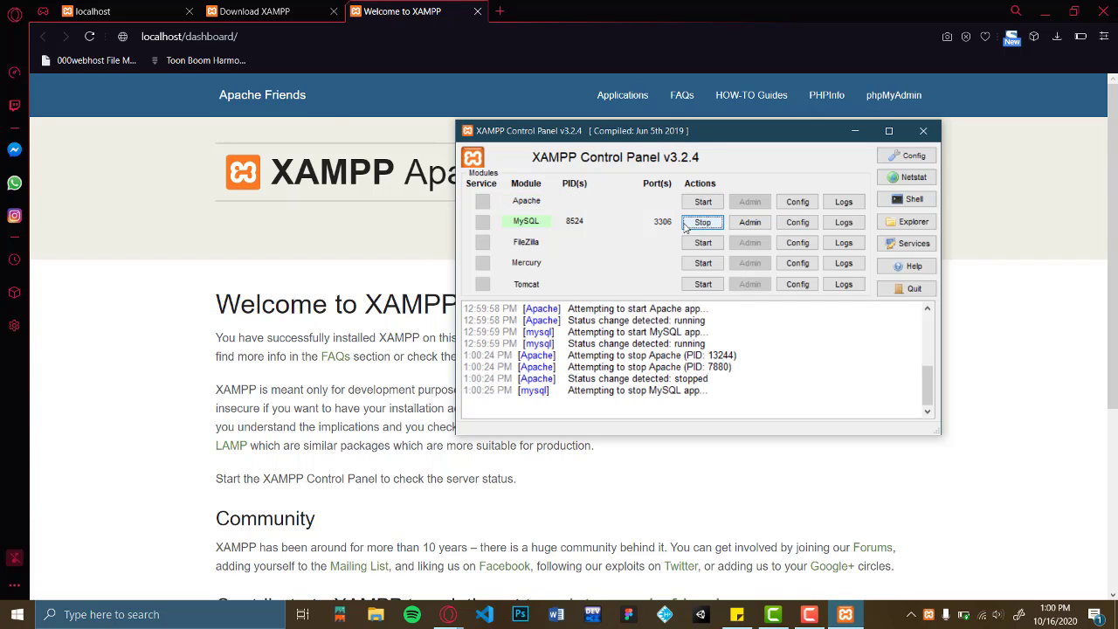
Reload the localhost/dashboard page in the browser to check it with the modules stopped, and minimize the browser
click(100, 170)
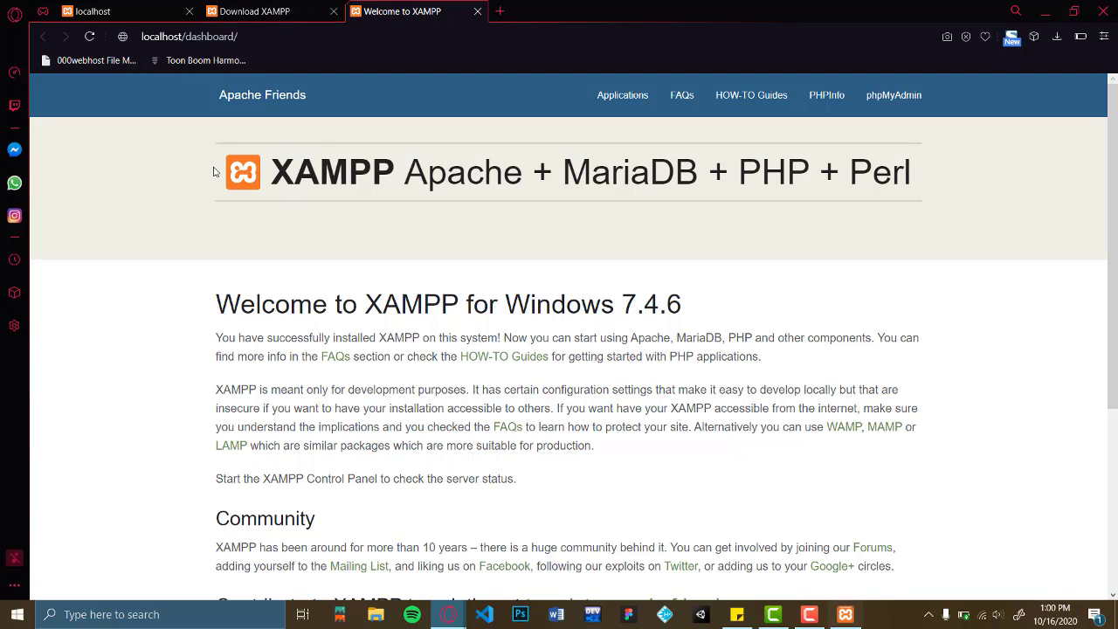
click(144, 37)
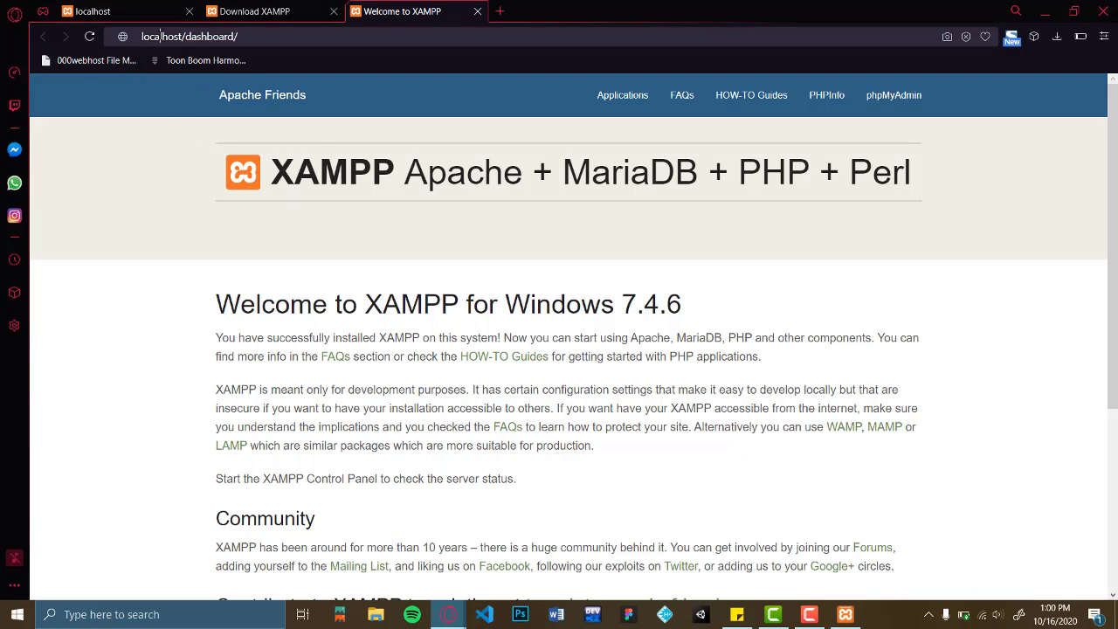
click(90, 36)
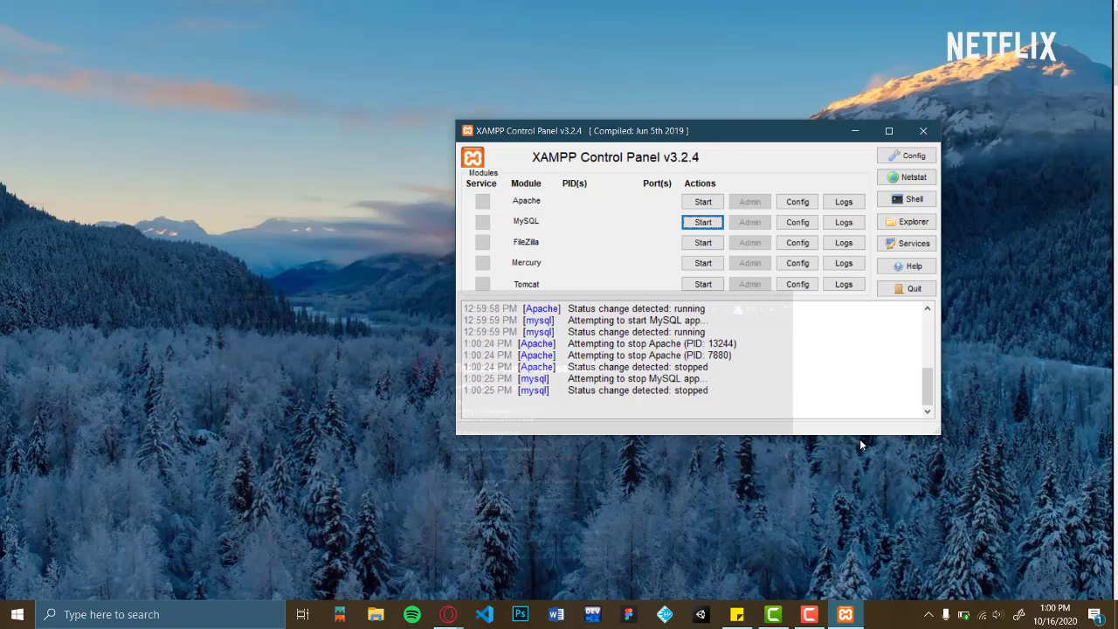
click(1045, 11)
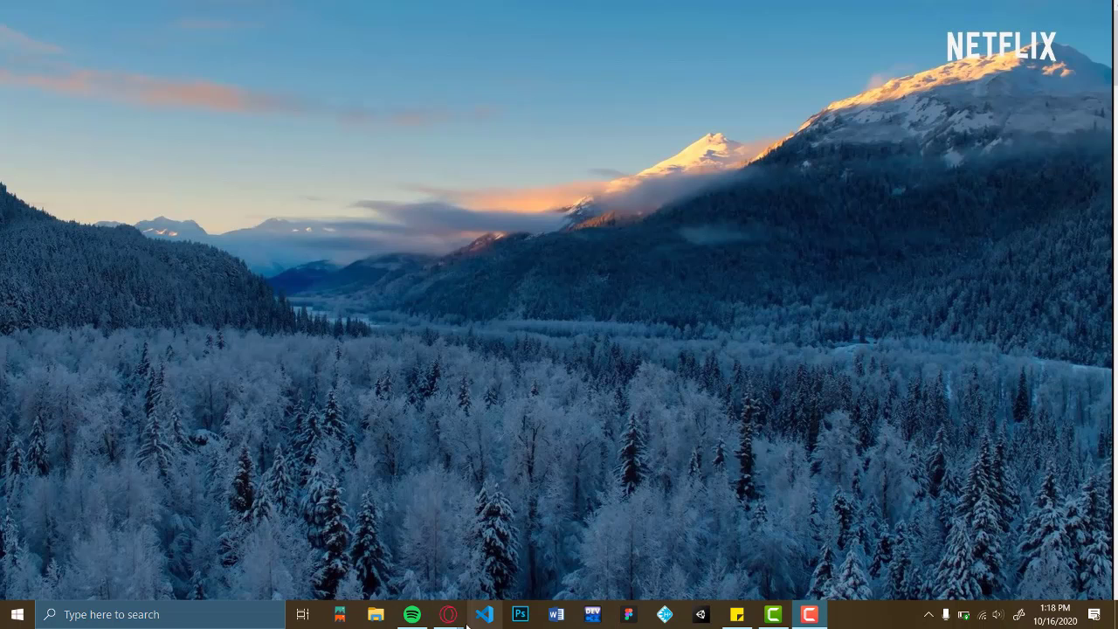
Switch to the Opera browser, search the web for "visio", and minimize the window
mouse_move(448, 614)
click(509, 552)
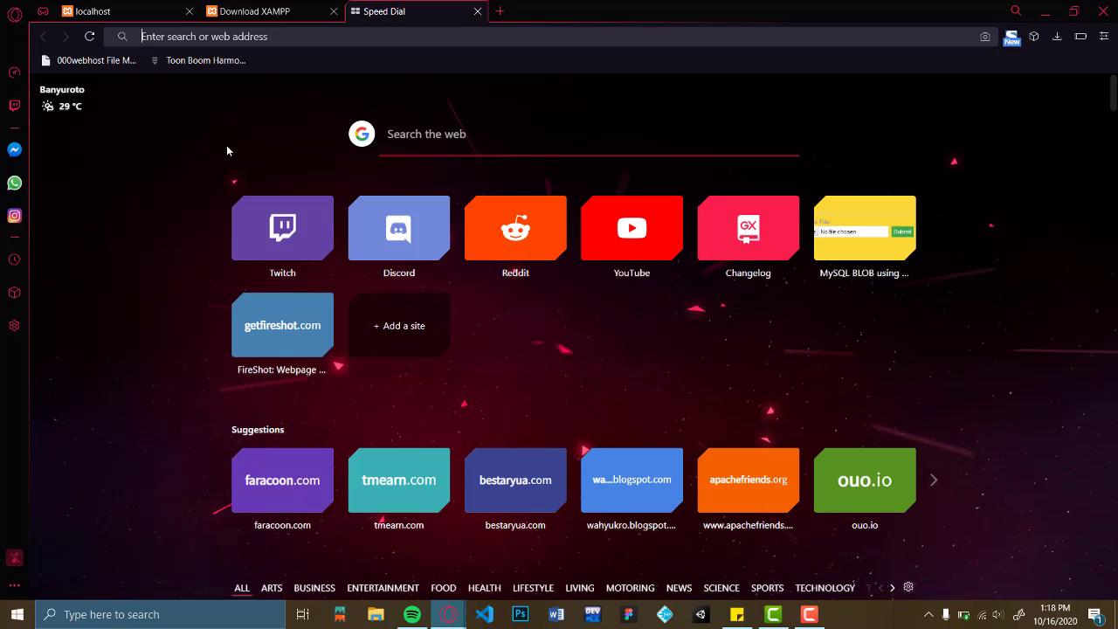
text(visio)
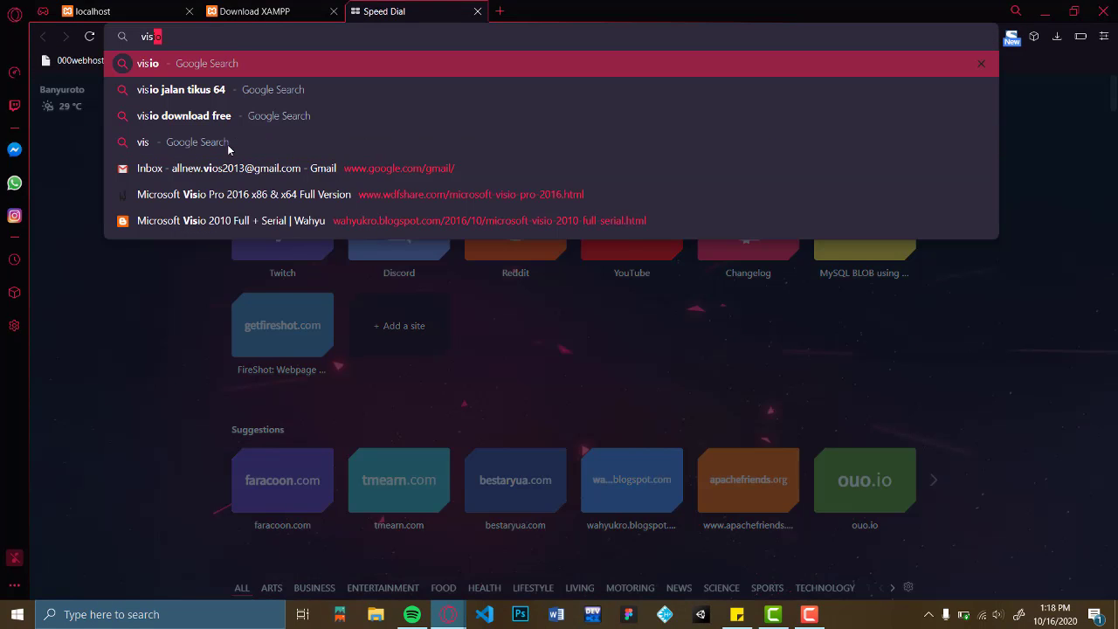
key(Return)
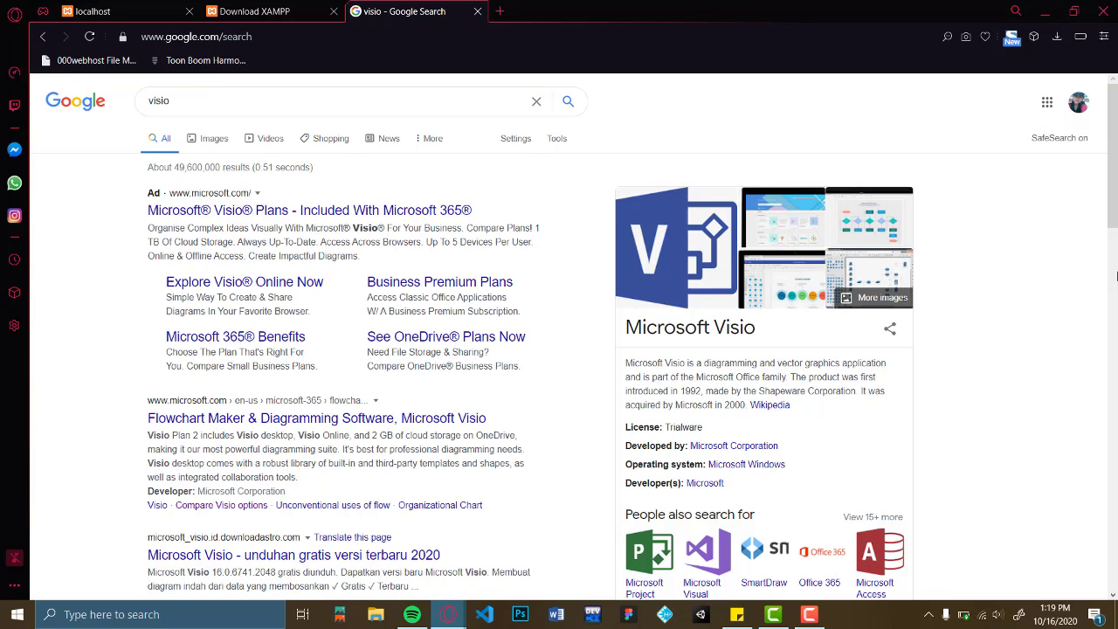
click(1044, 12)
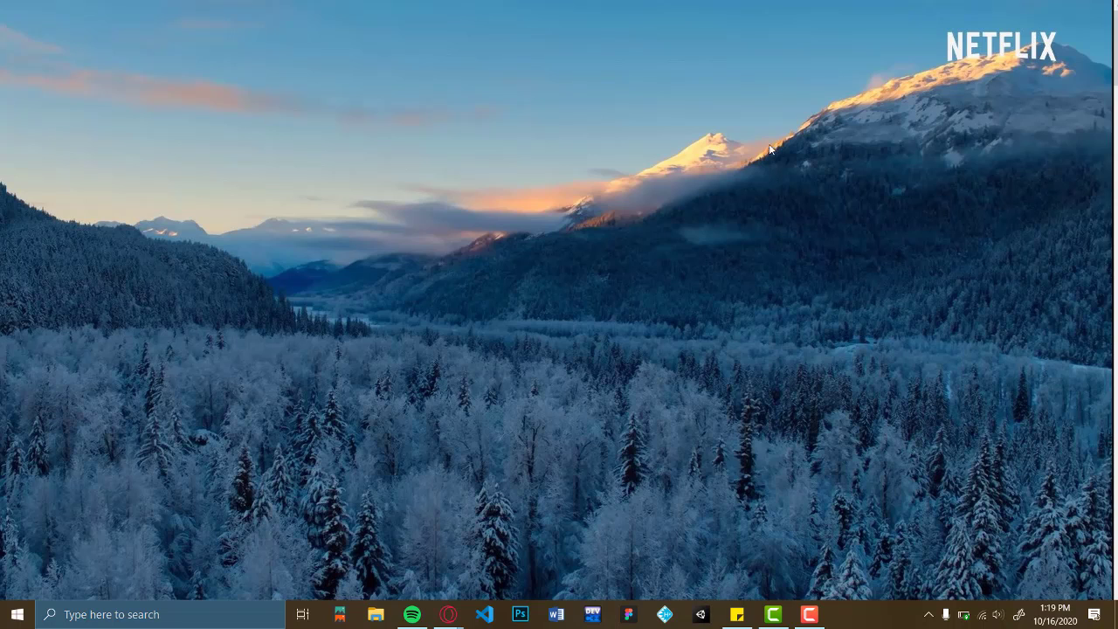
Search the computer for "visio" and open Visio 2016
click(79, 621)
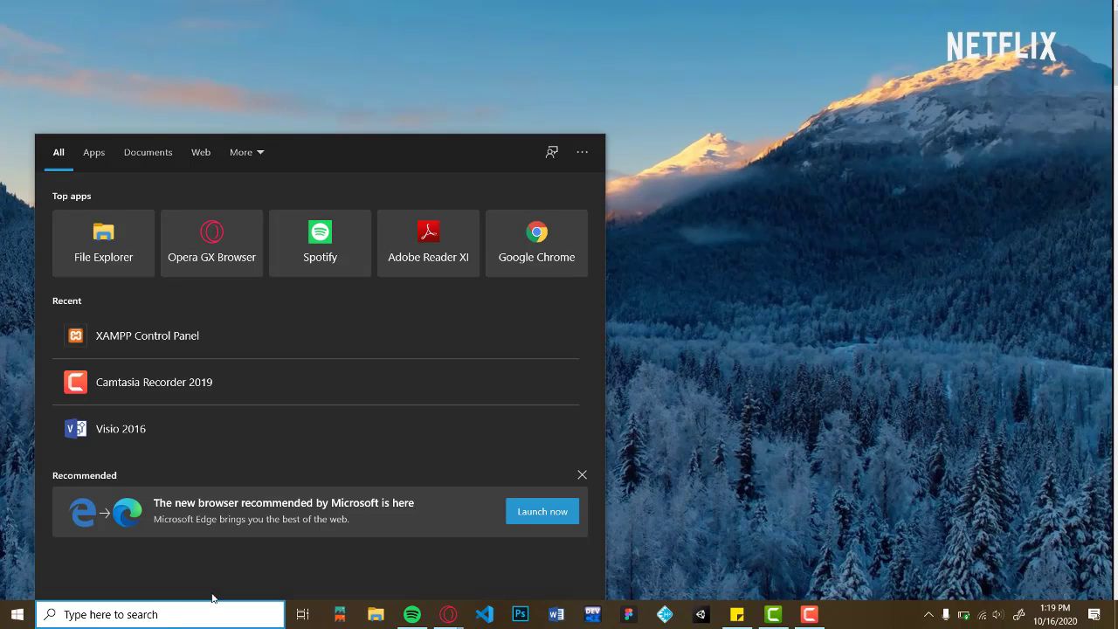
text(vis)
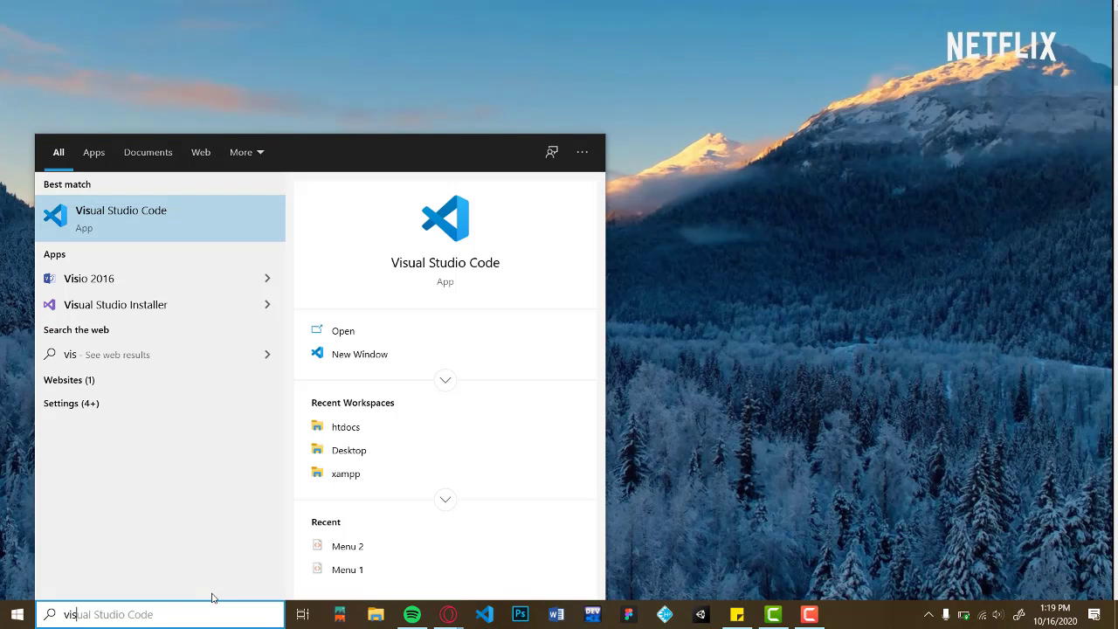
text(io)
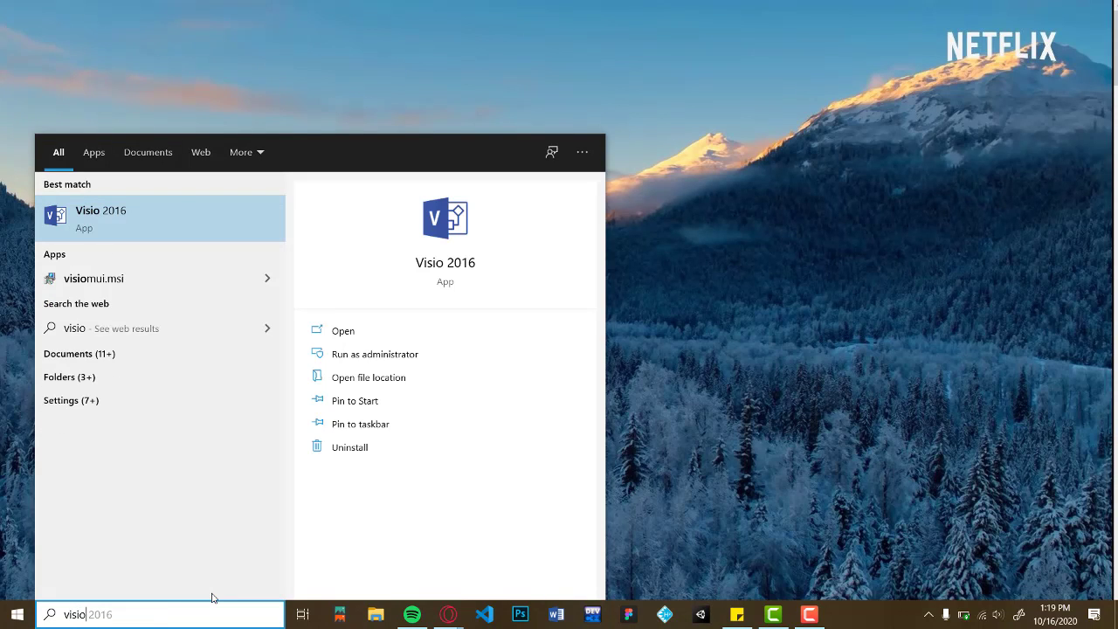
click(366, 334)
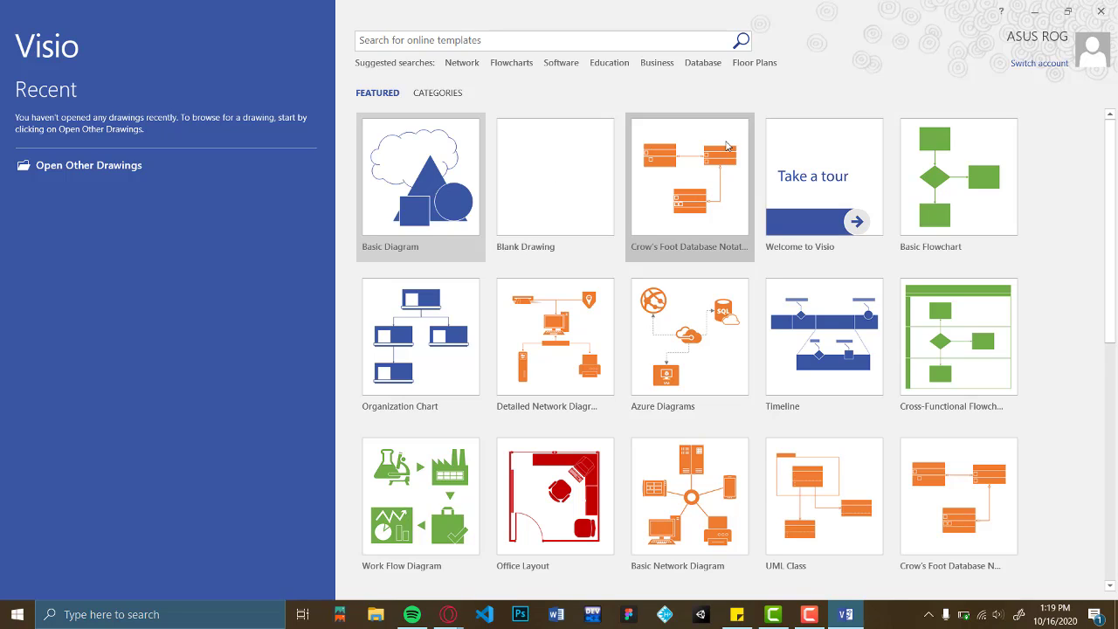
Create a new drawing from the Crow's Foot Database Notation template using metric units
click(686, 186)
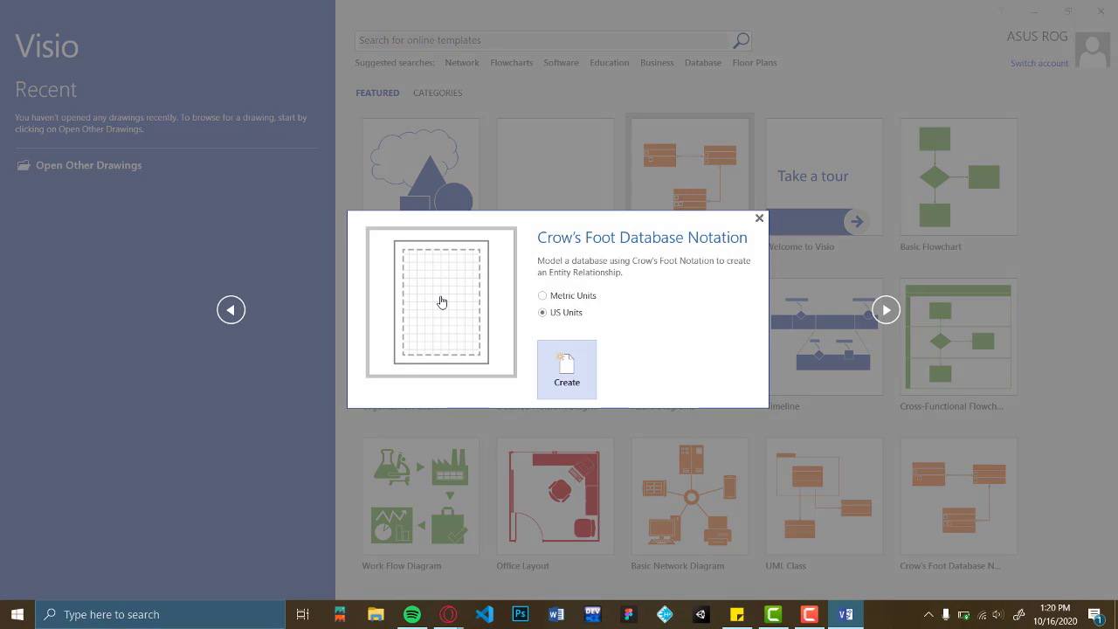
click(592, 297)
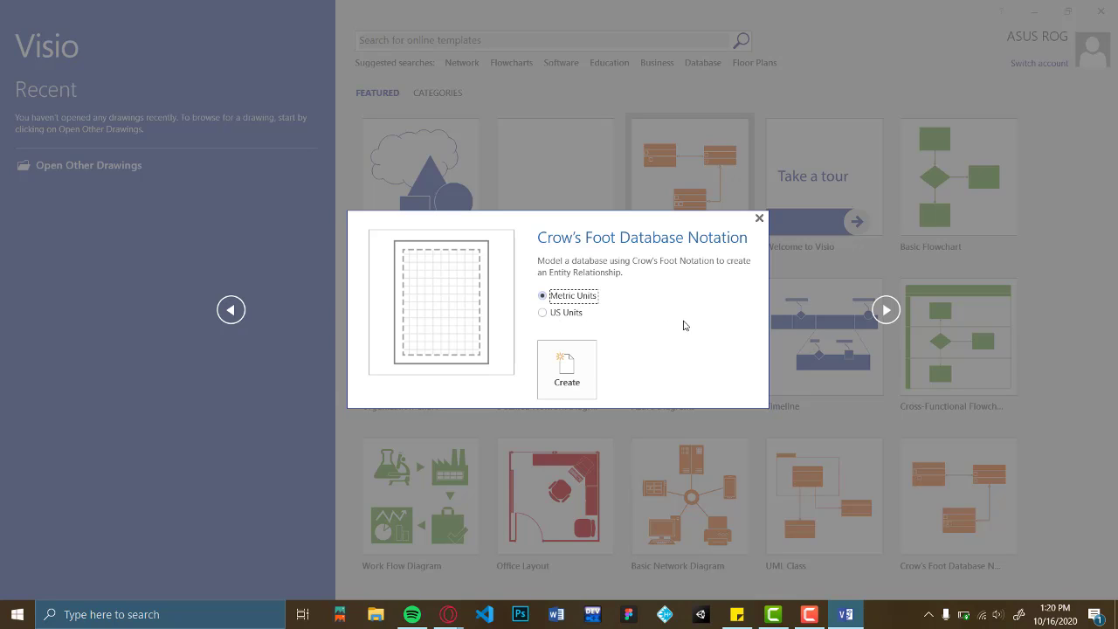
click(572, 370)
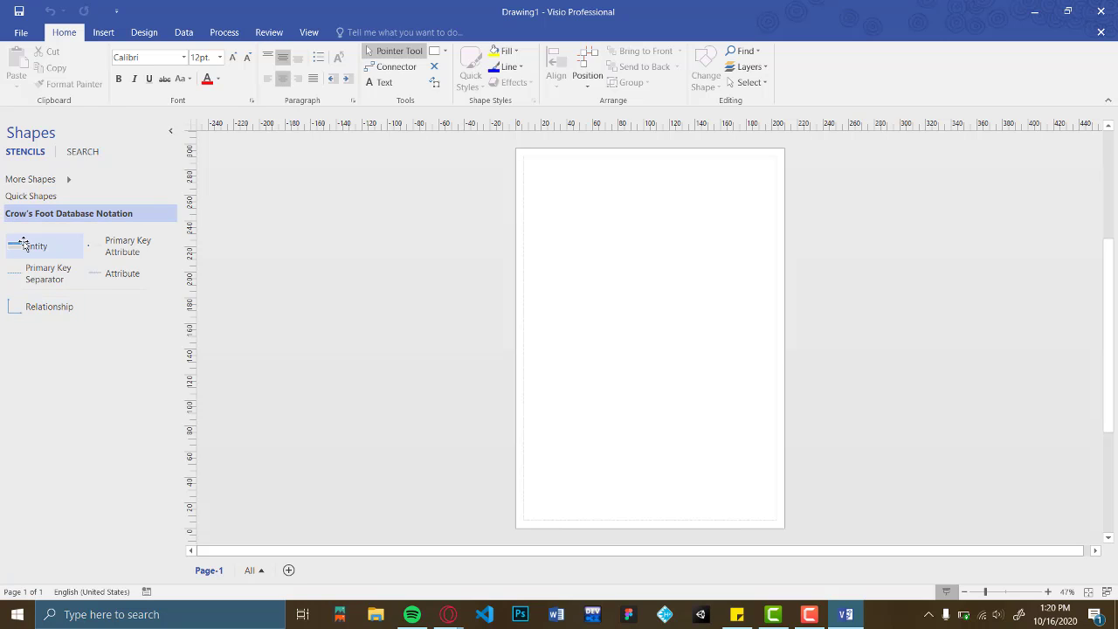
Place an Entity shape near the page's upper-left corner and name it Pasien
drag(23, 244, 589, 218)
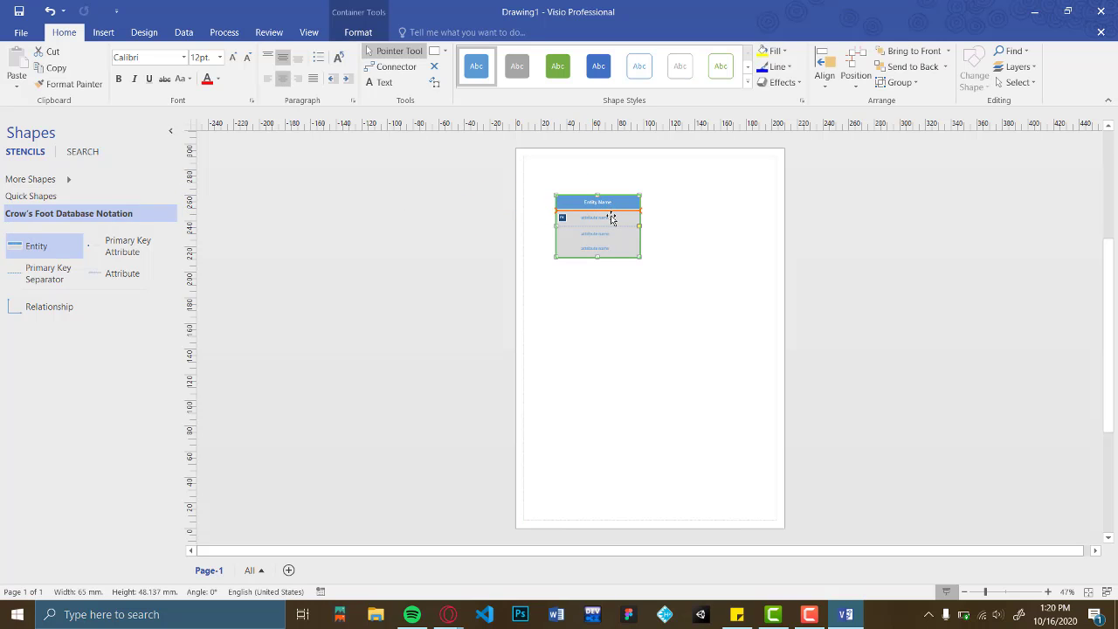
ctrl+scroll(611, 219, up, 5)
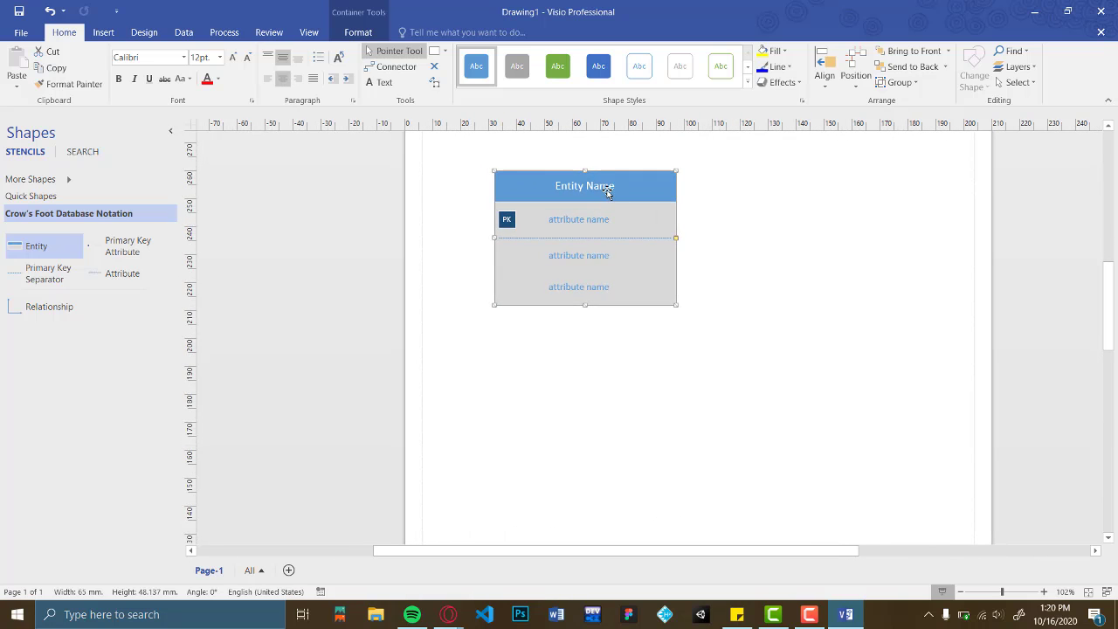
double_click(593, 186)
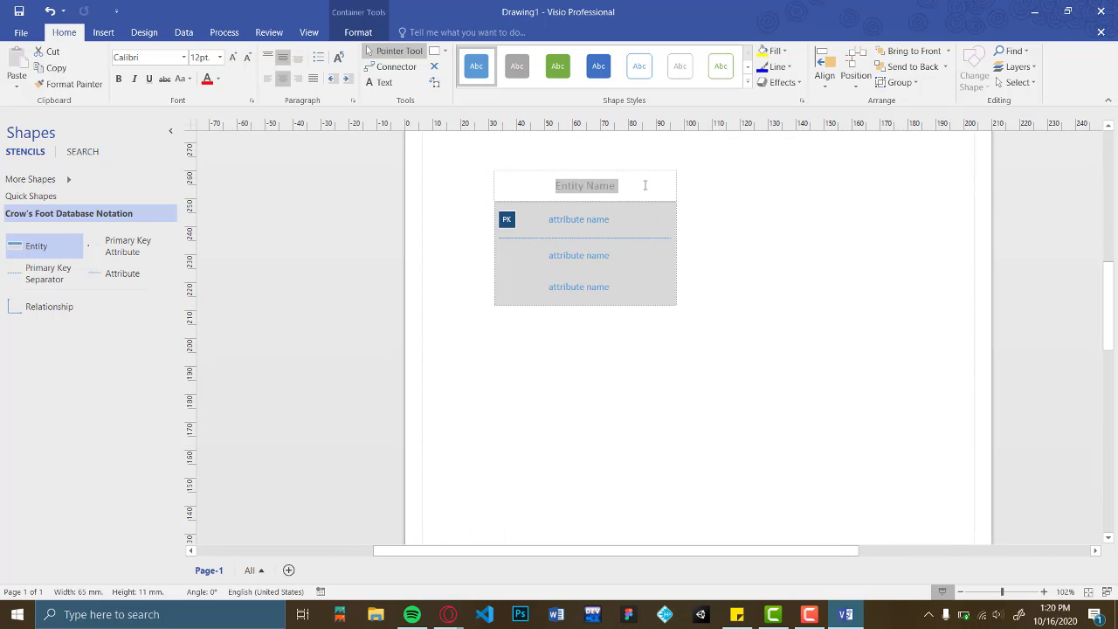
drag(646, 185, 392, 185)
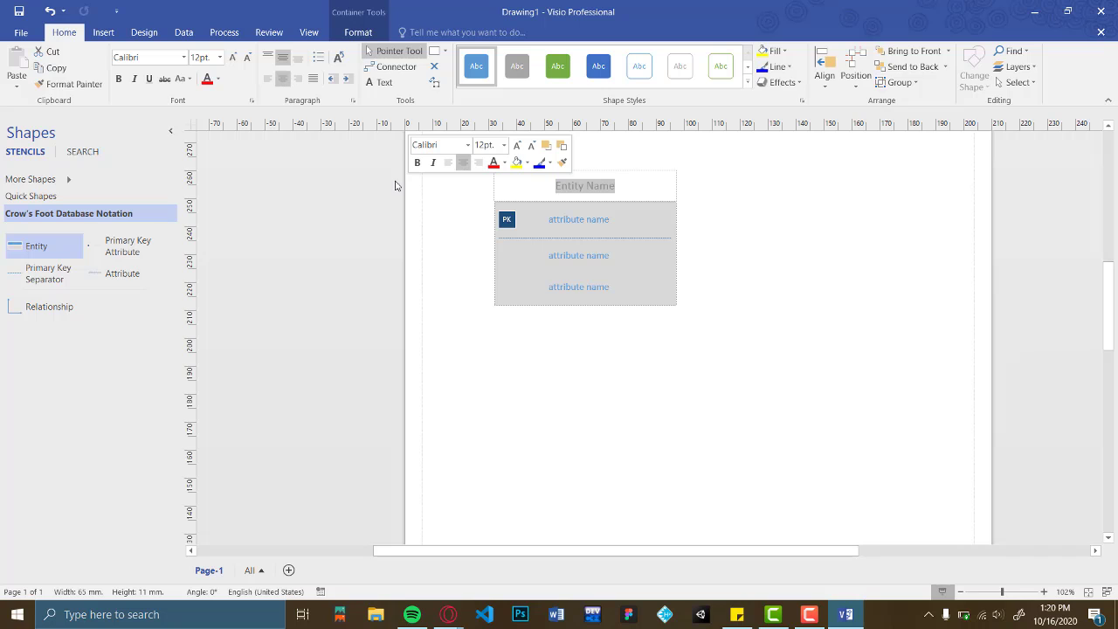
text(P)
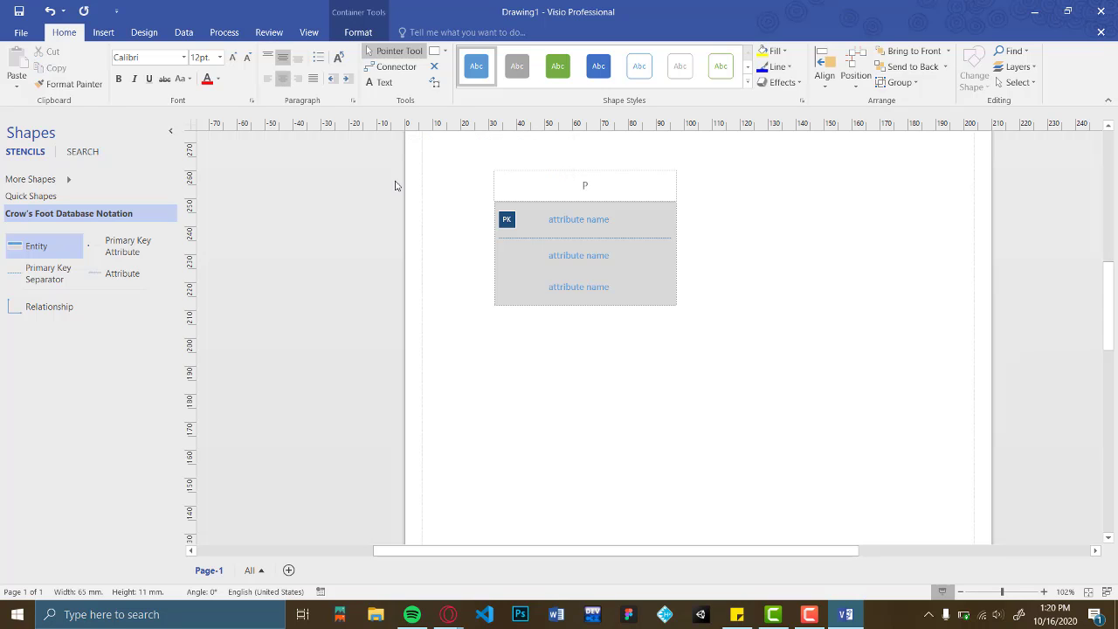
text(asien)
Name the primary key attribute of the Pasien entity NIK
click(592, 219)
click(594, 219)
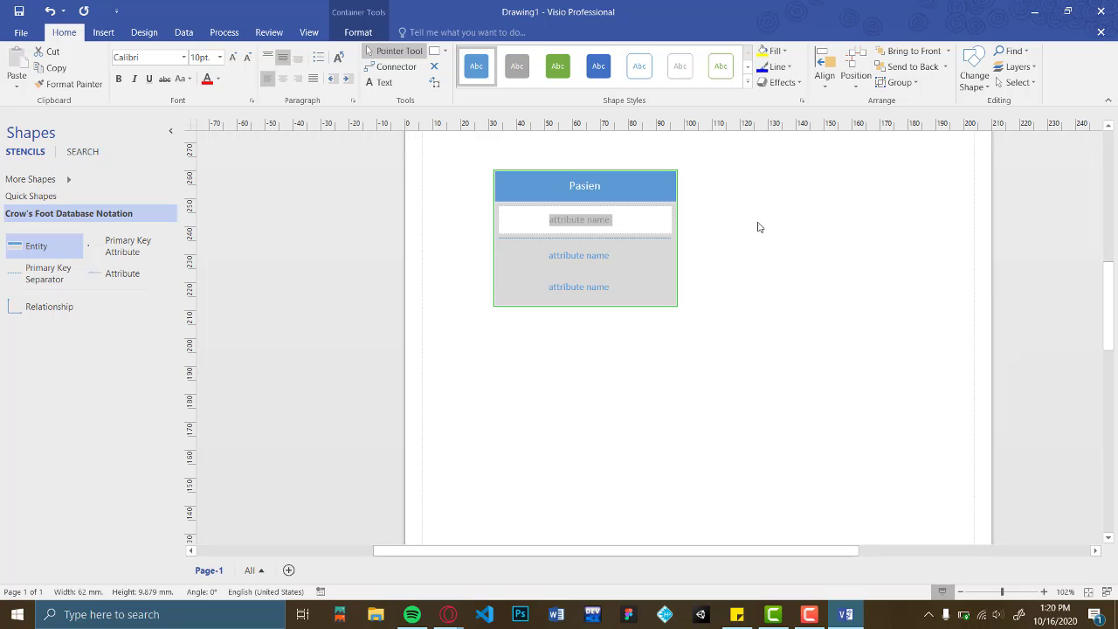
text(NIK)
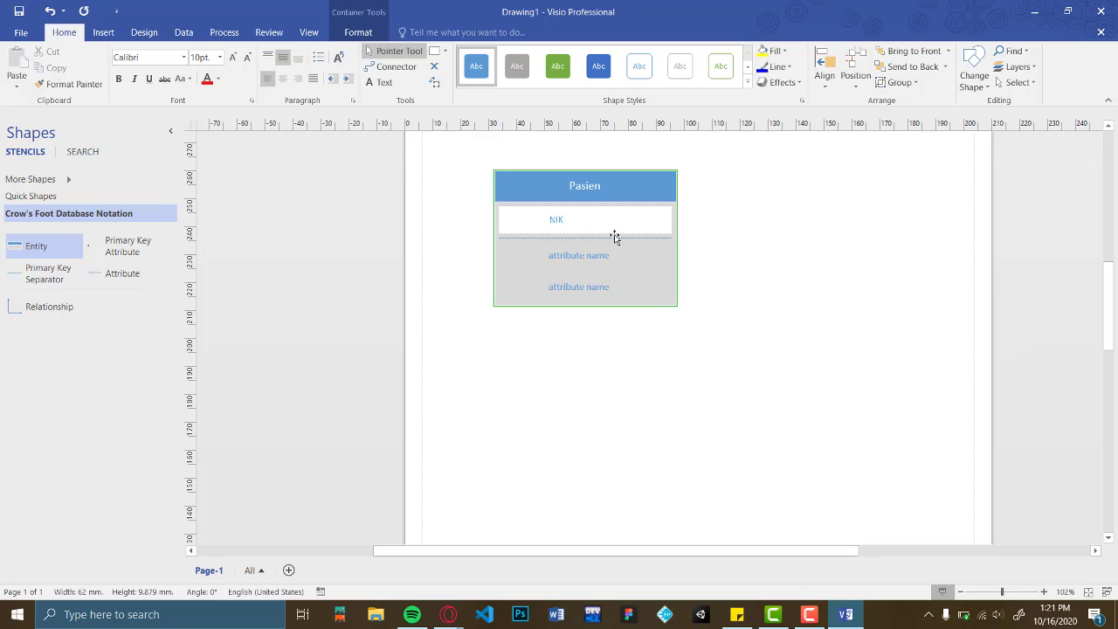
click(586, 253)
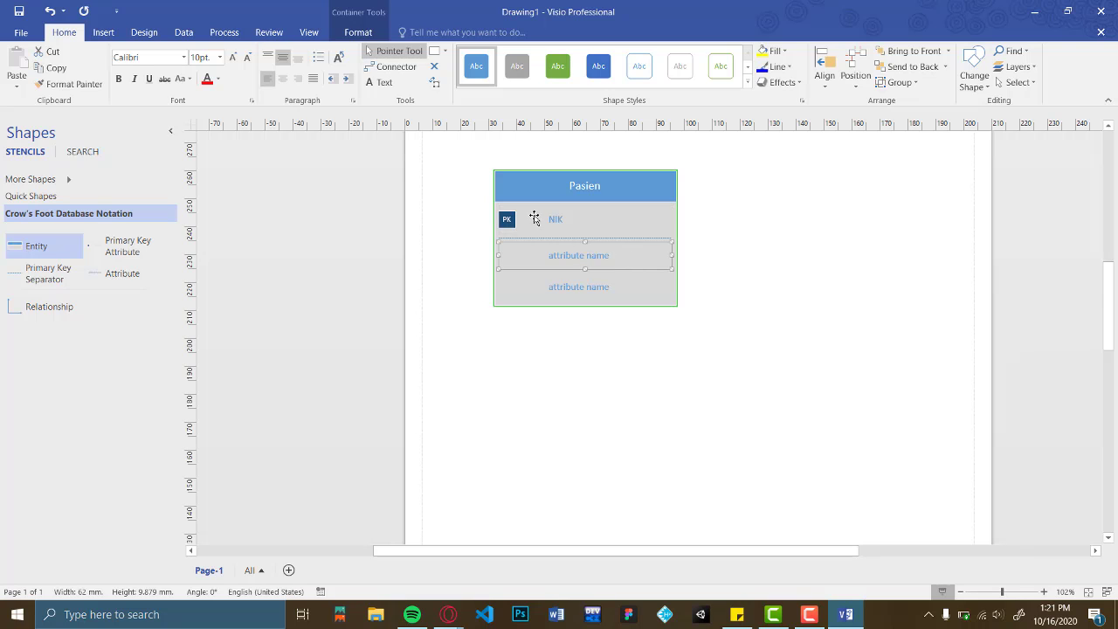
mouse_move(582, 247)
mouse_down()
mouse_move(494, 234)
mouse_move(570, 229)
mouse_up()
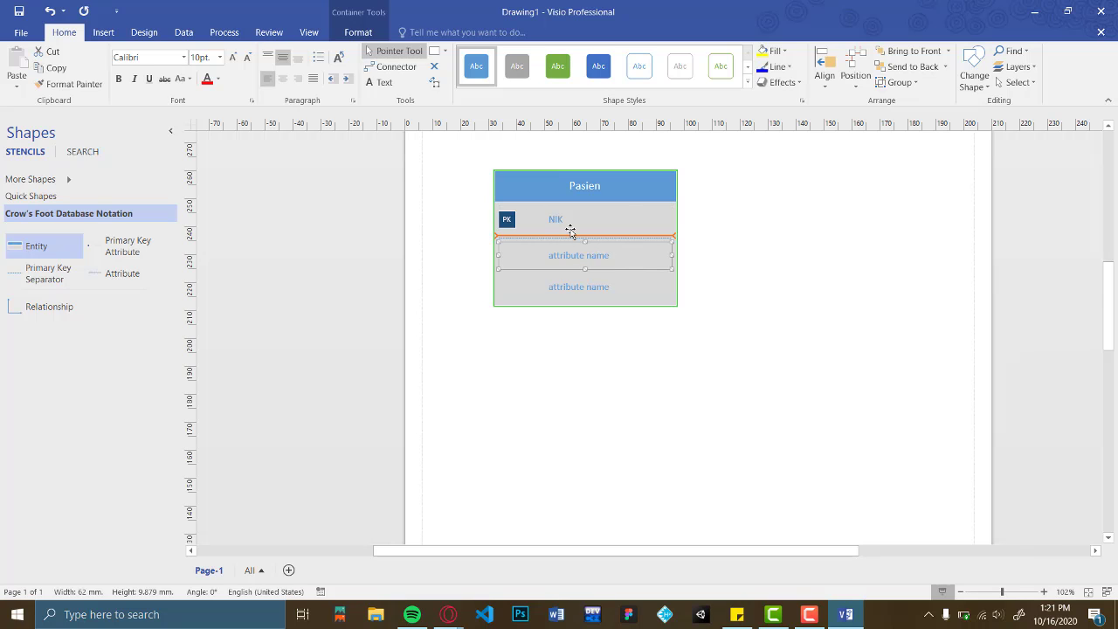
click(513, 220)
click(596, 187)
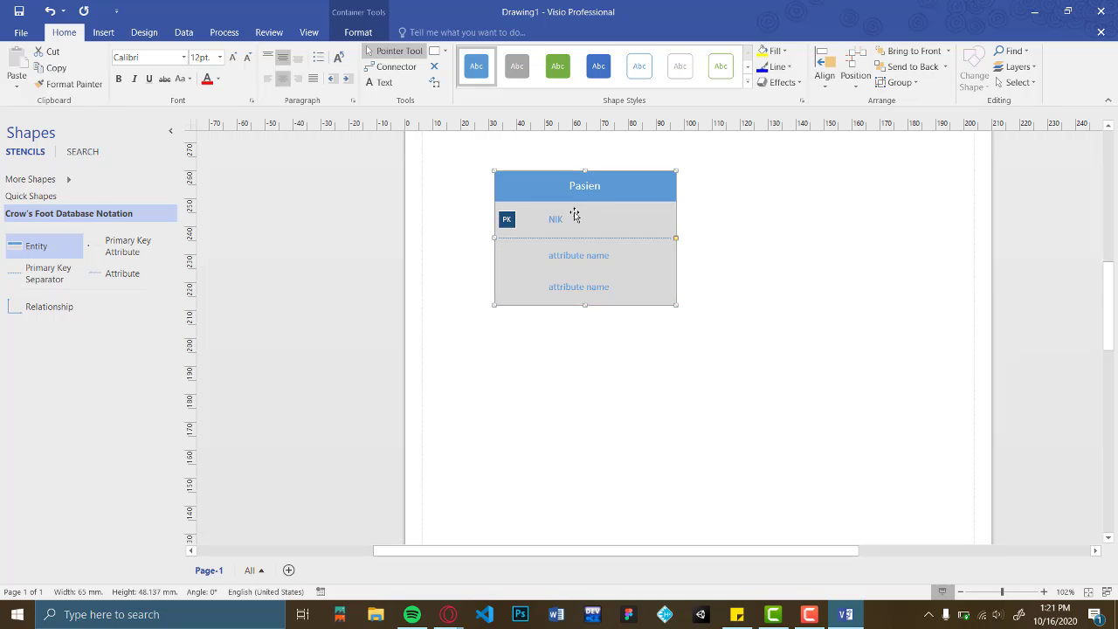
click(561, 237)
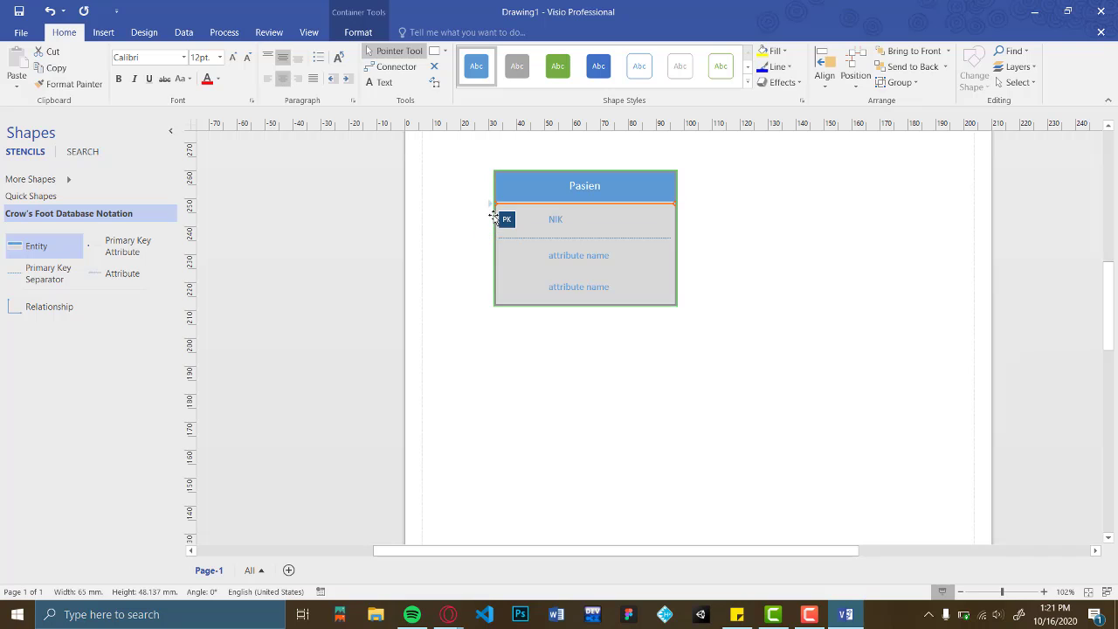
click(563, 231)
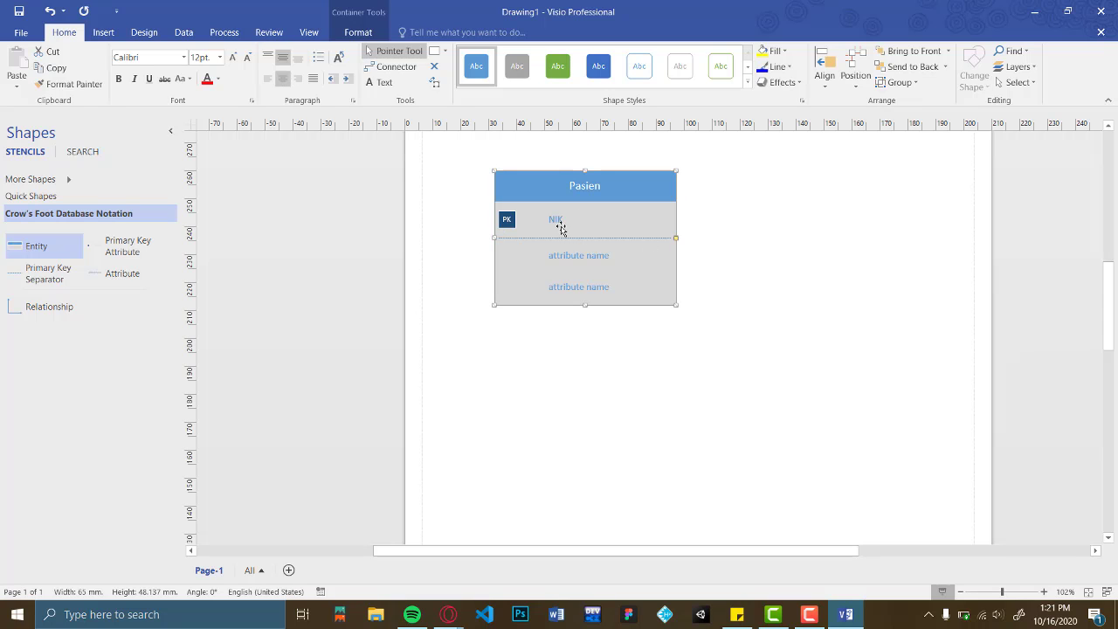
click(580, 262)
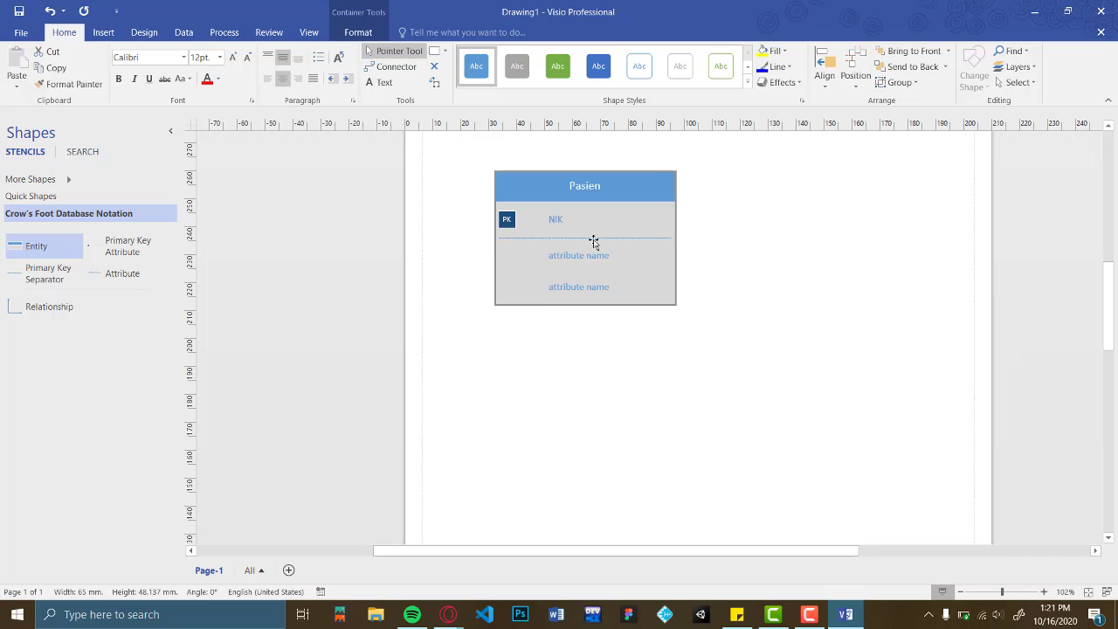
Name the two attributes below the primary key of the Pasien entity Nama and Jenis Kelamin
click(589, 247)
click(587, 258)
double_click(583, 259)
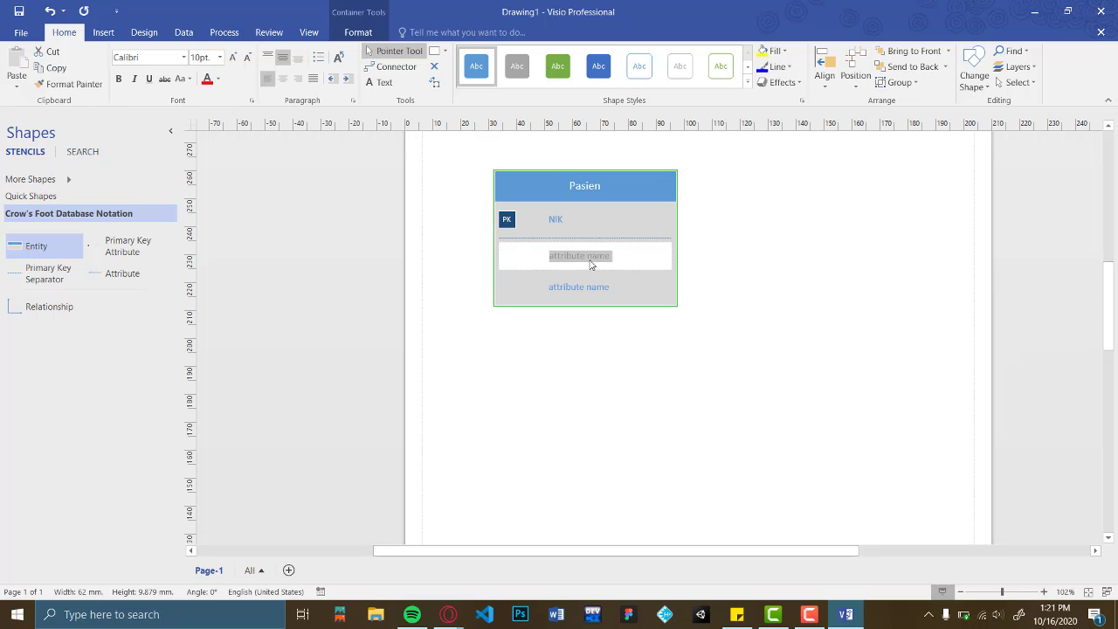
text(Nama)
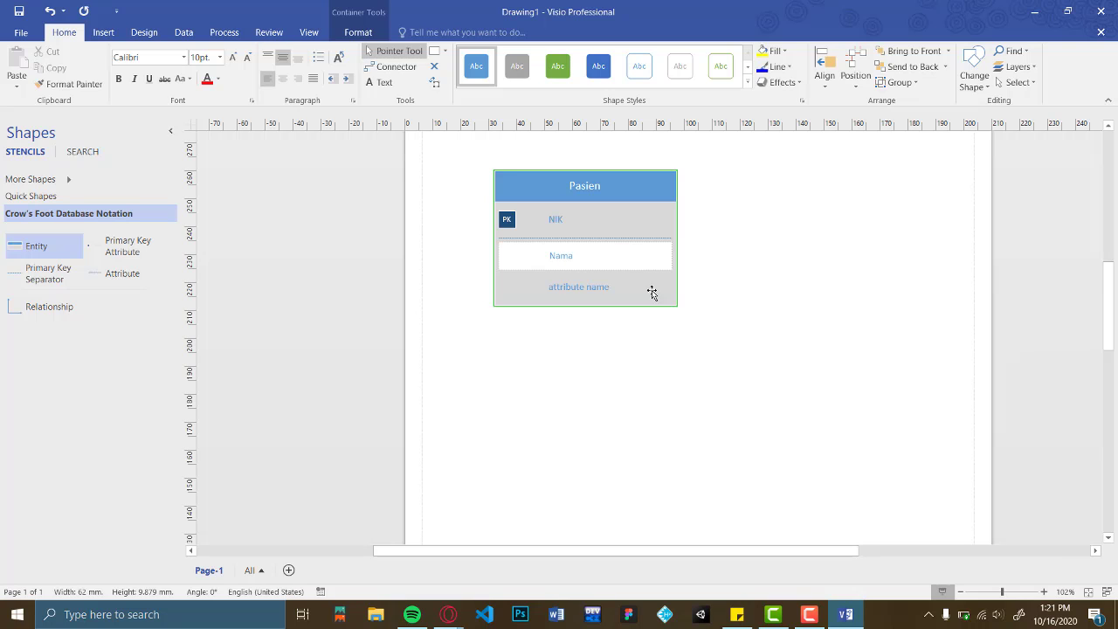
double_click(595, 292)
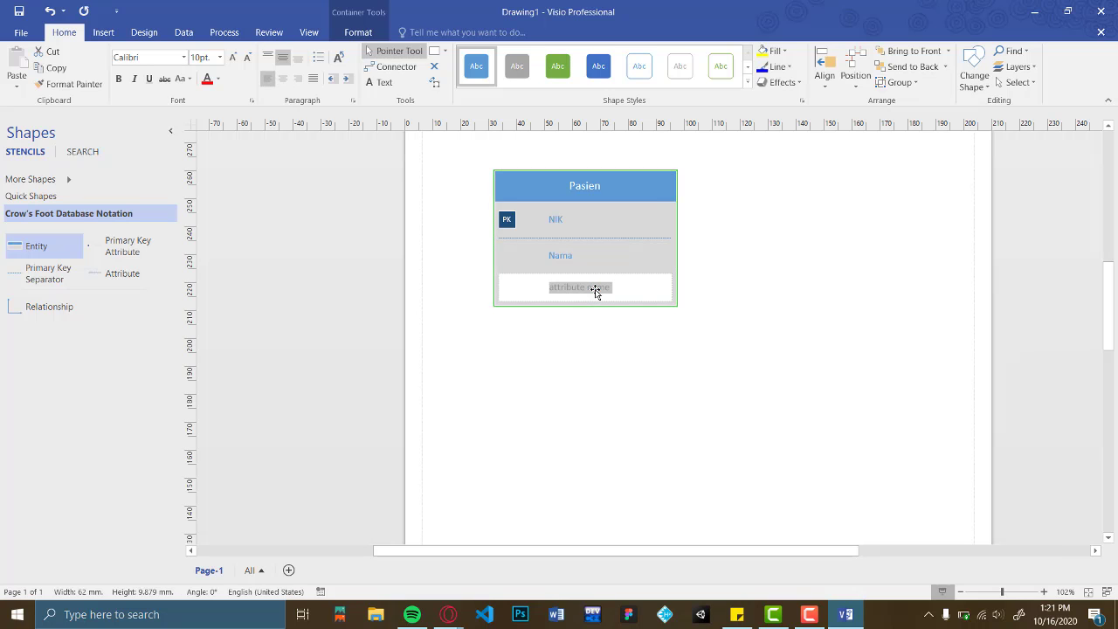
text(Jenis Kelamin)
click(621, 249)
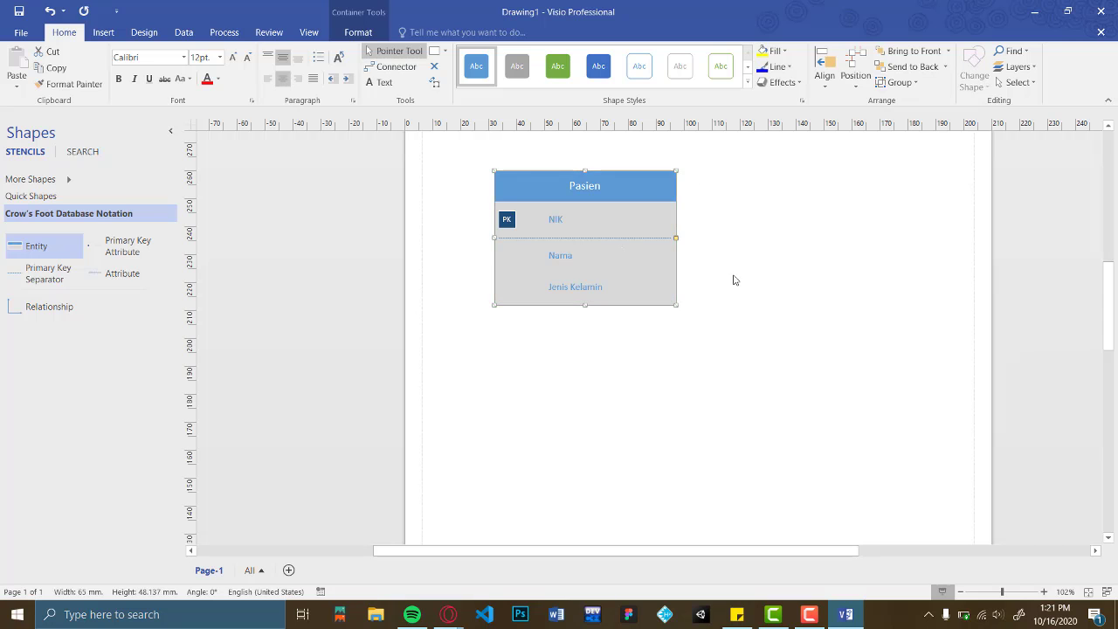
Add an Attribute below Jenis Kelamin in the Pasien entity and name it Usia
click(662, 279)
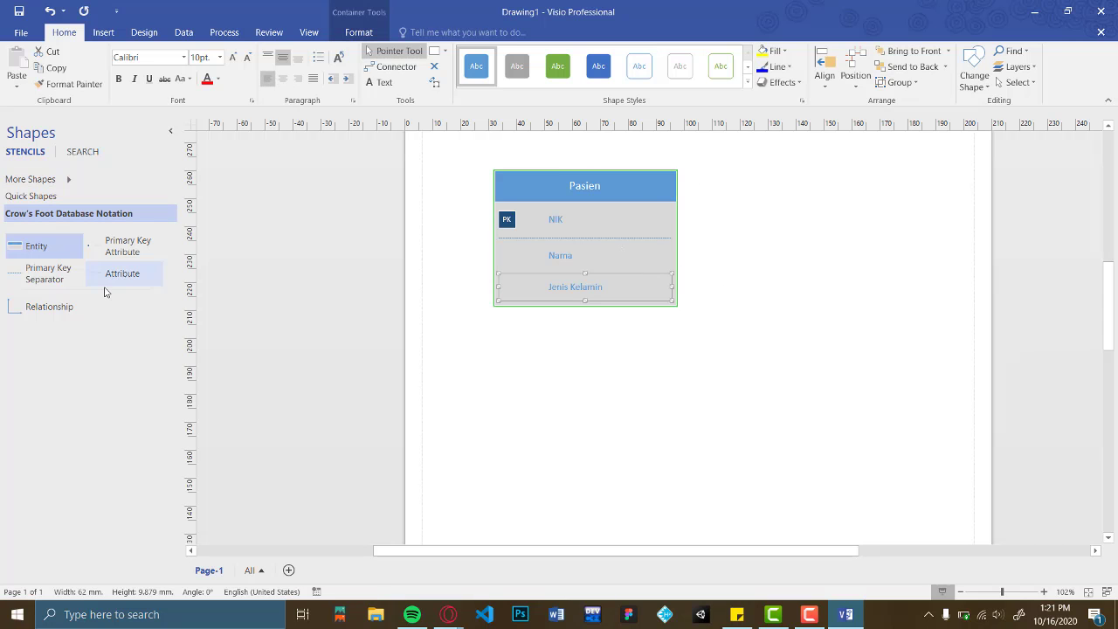
drag(104, 292, 574, 316)
click(601, 321)
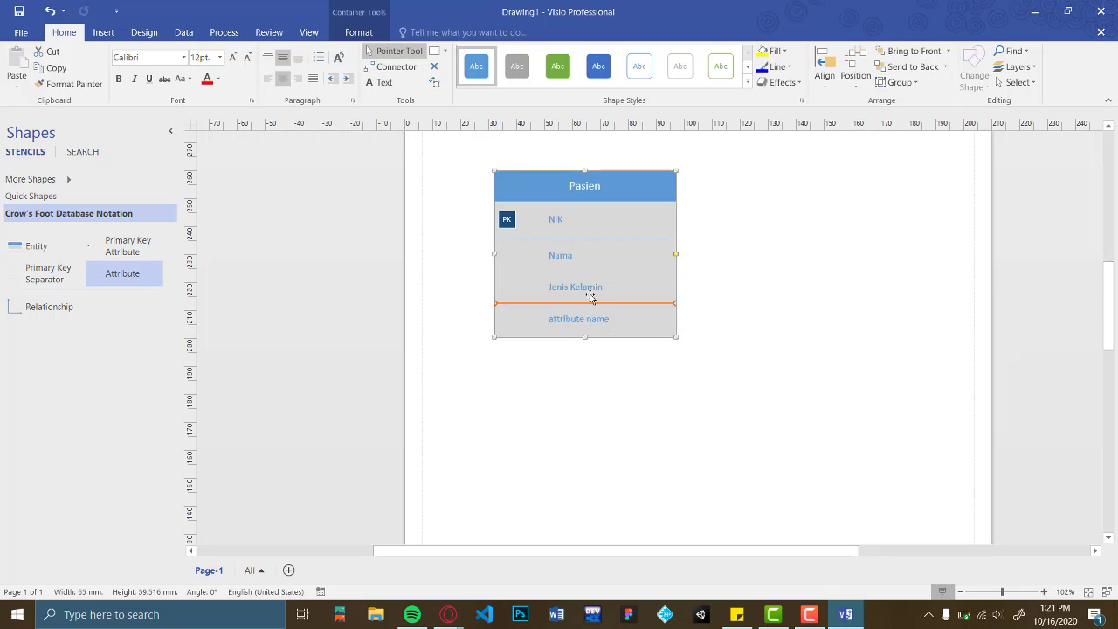
click(591, 311)
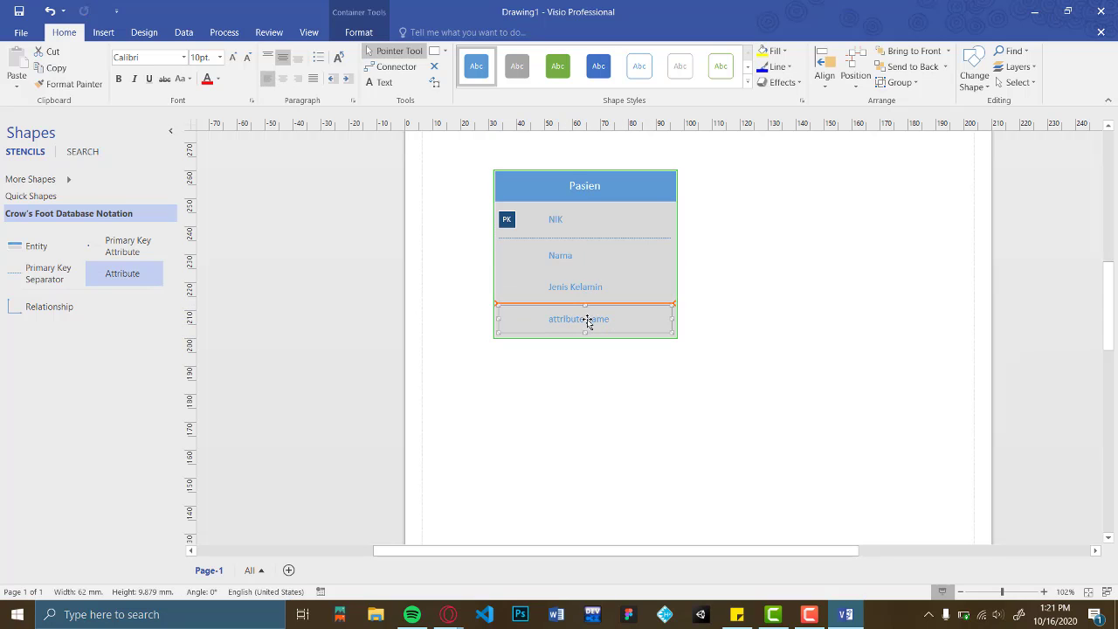
click(588, 321)
drag(643, 307, 389, 297)
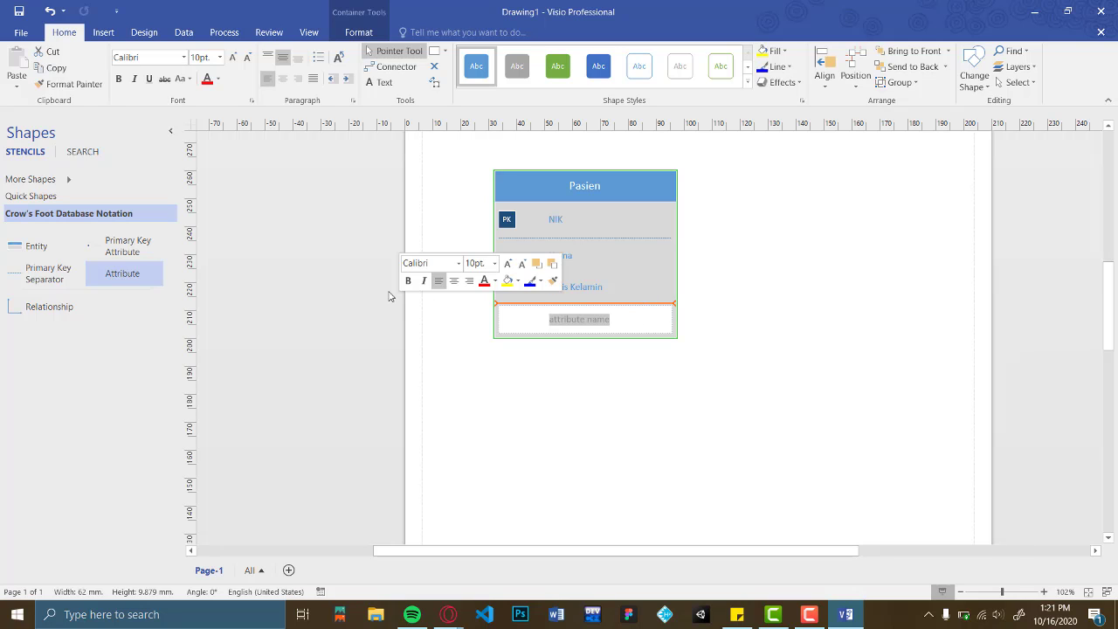
text(Usi)
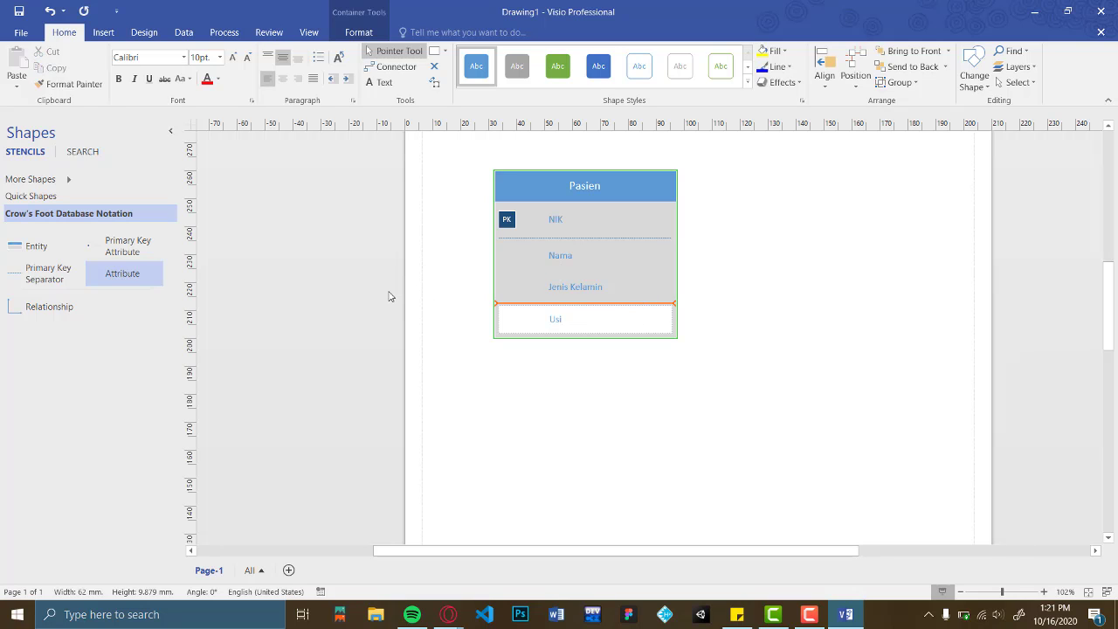
text(a)
click(583, 226)
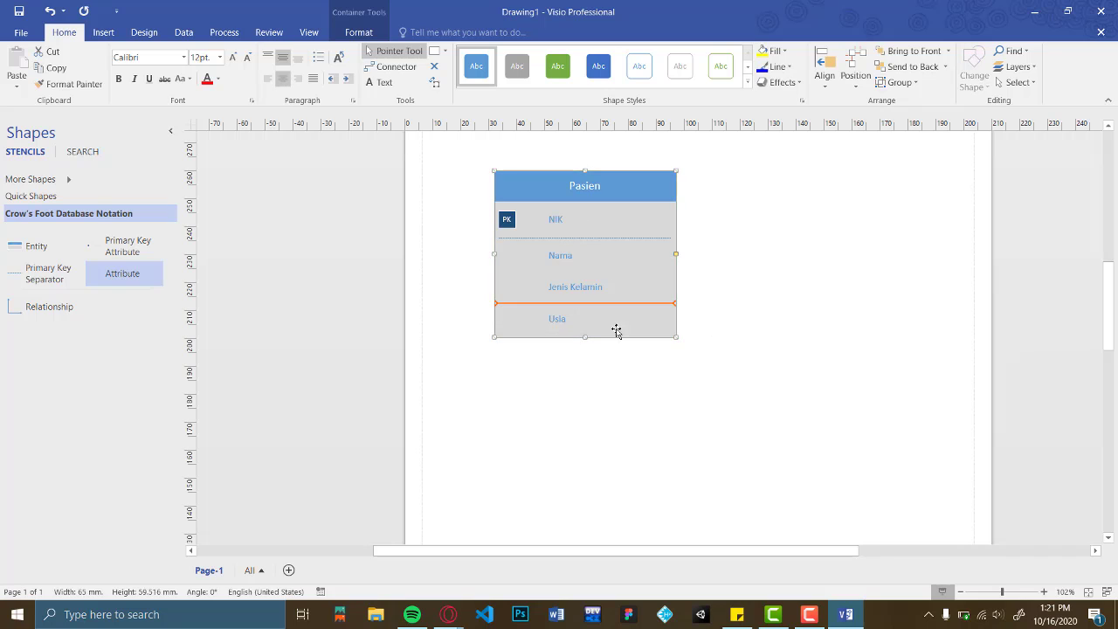
click(730, 270)
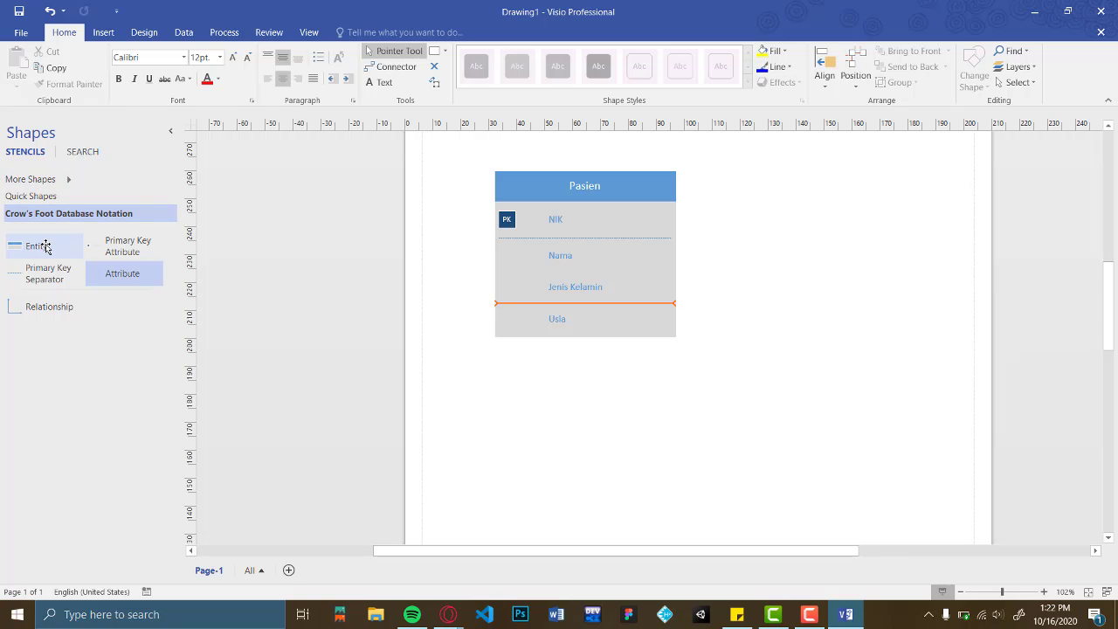
Place a second Entity shape to the right of Pasien, level with it, and name it Dokter
drag(40, 246, 856, 209)
double_click(852, 185)
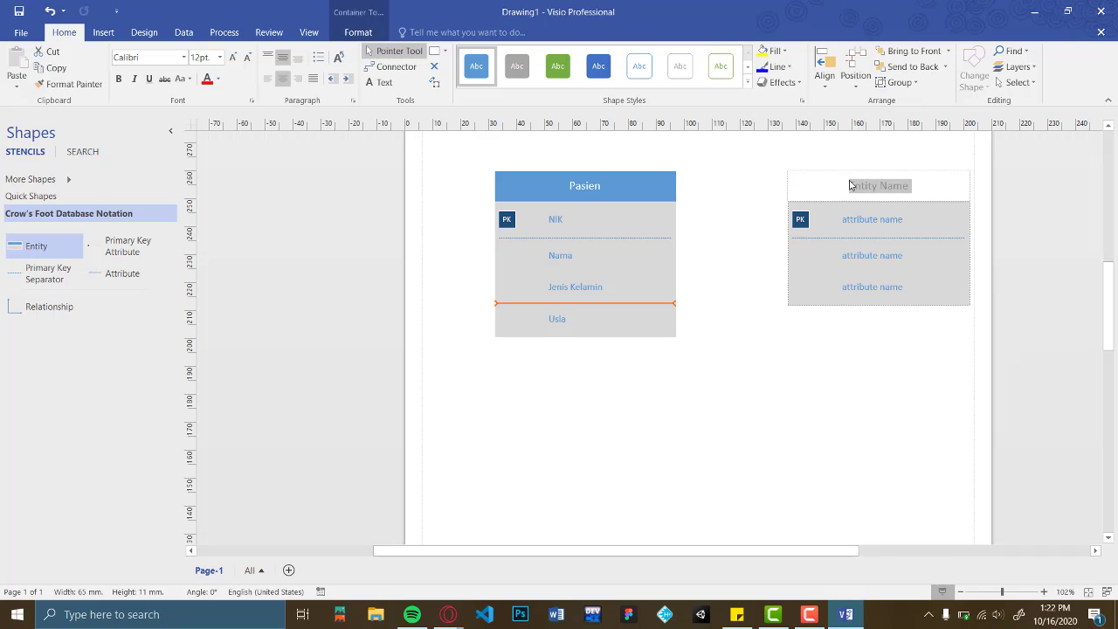
text(Dokter)
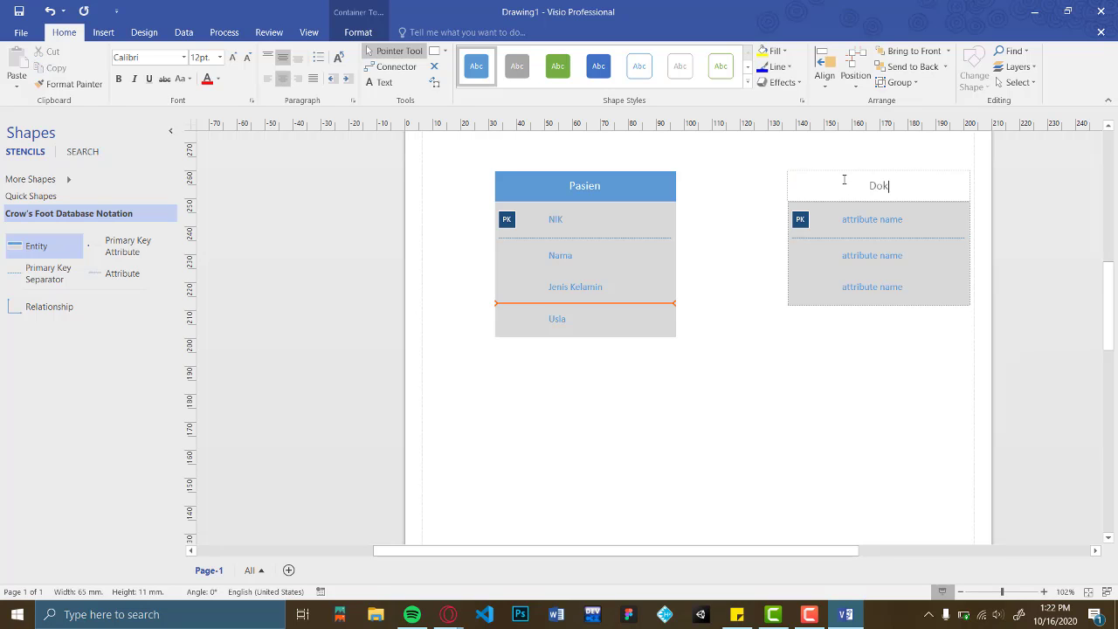
Name the Dokter entity's primary key attribute NIK and the first attribute below it Nama
click(878, 219)
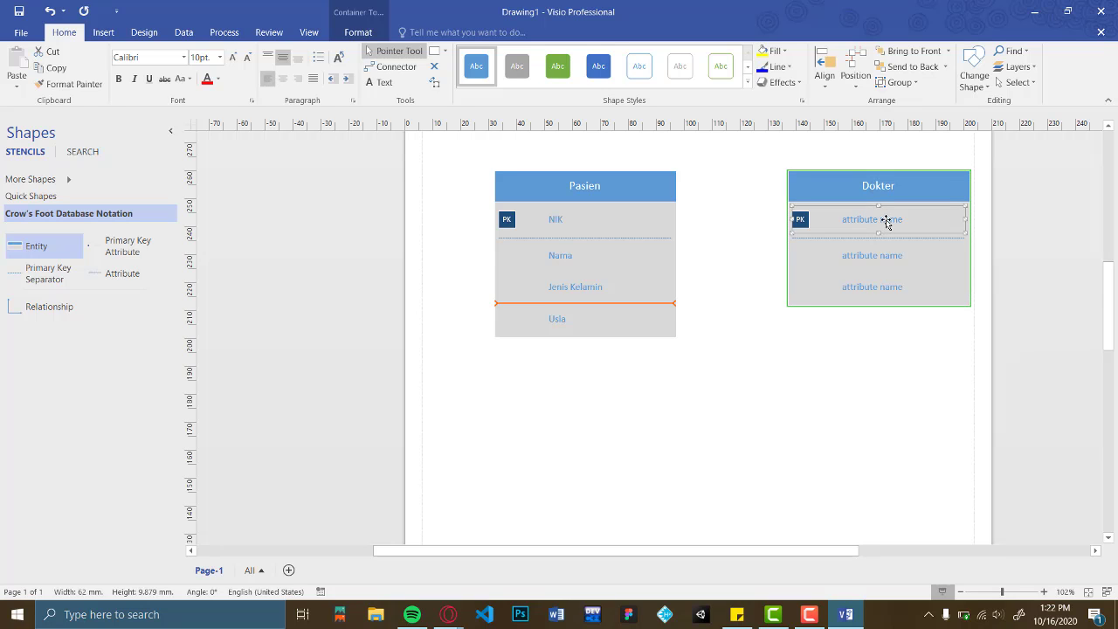
double_click(886, 221)
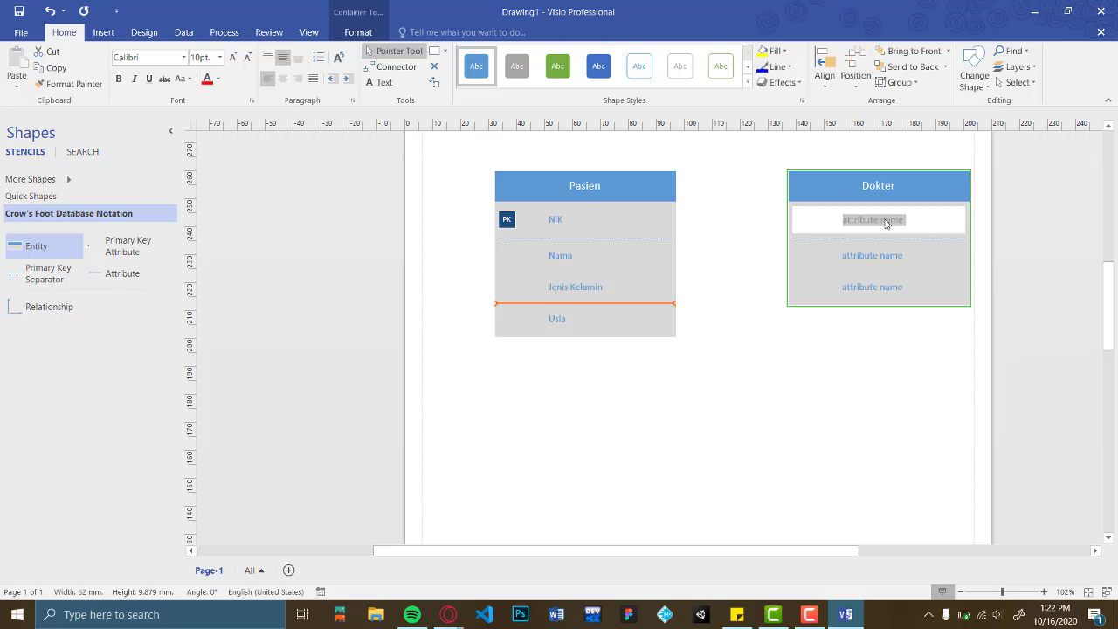
text(NIK)
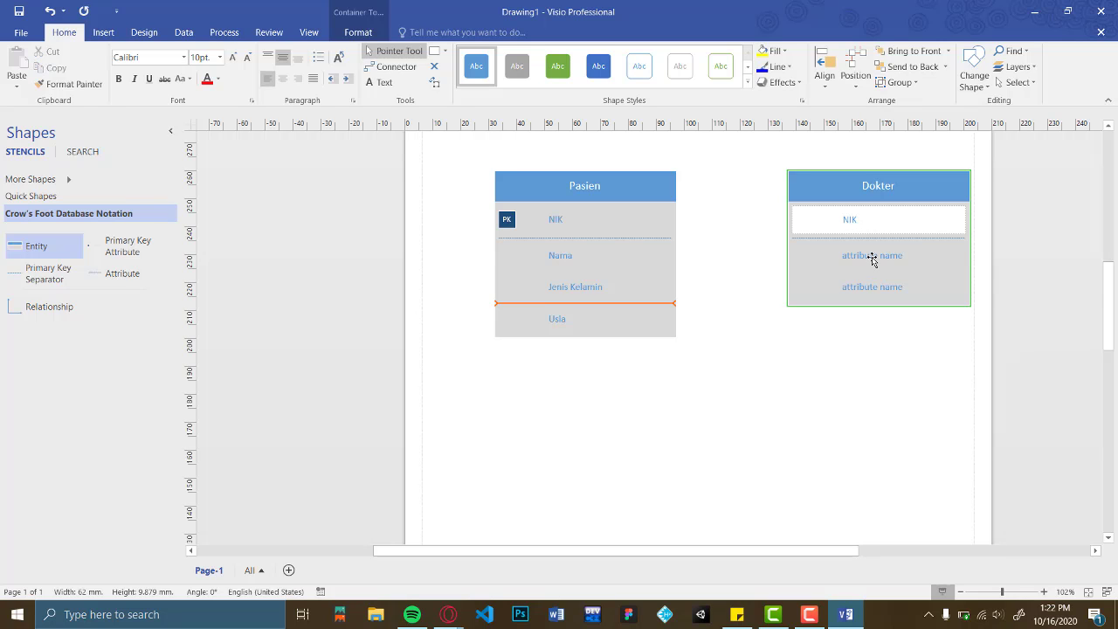
click(873, 254)
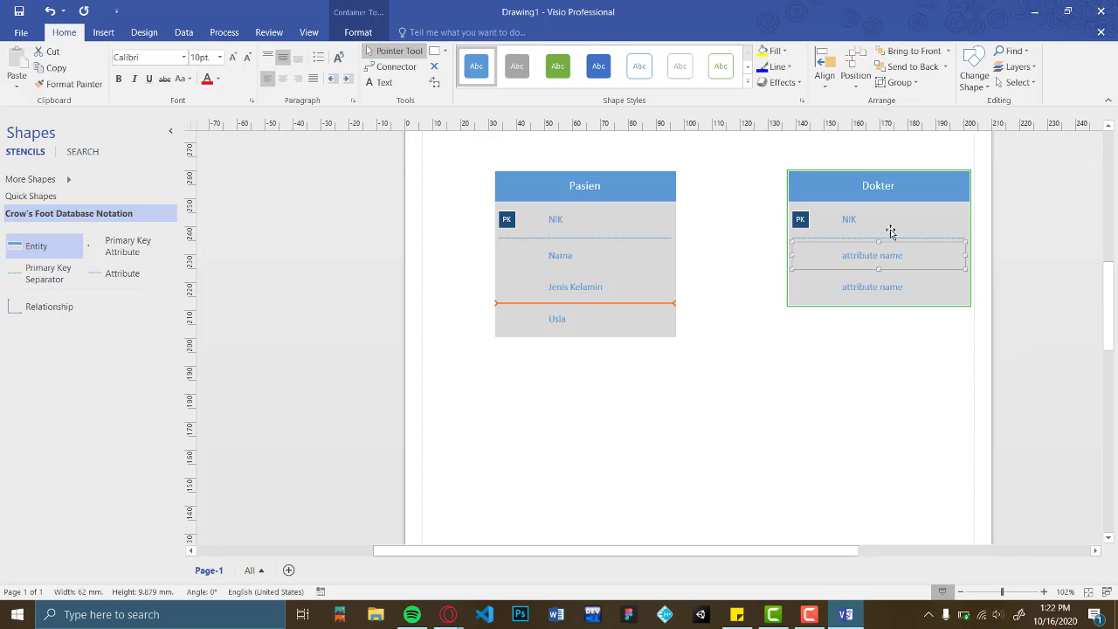
double_click(862, 255)
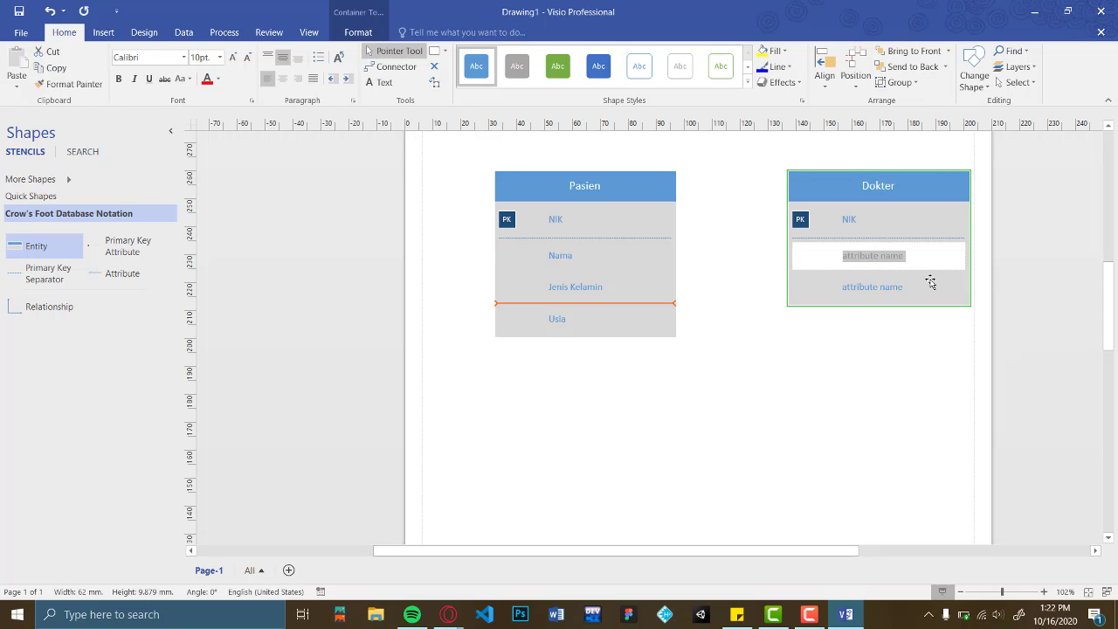
text(Nama)
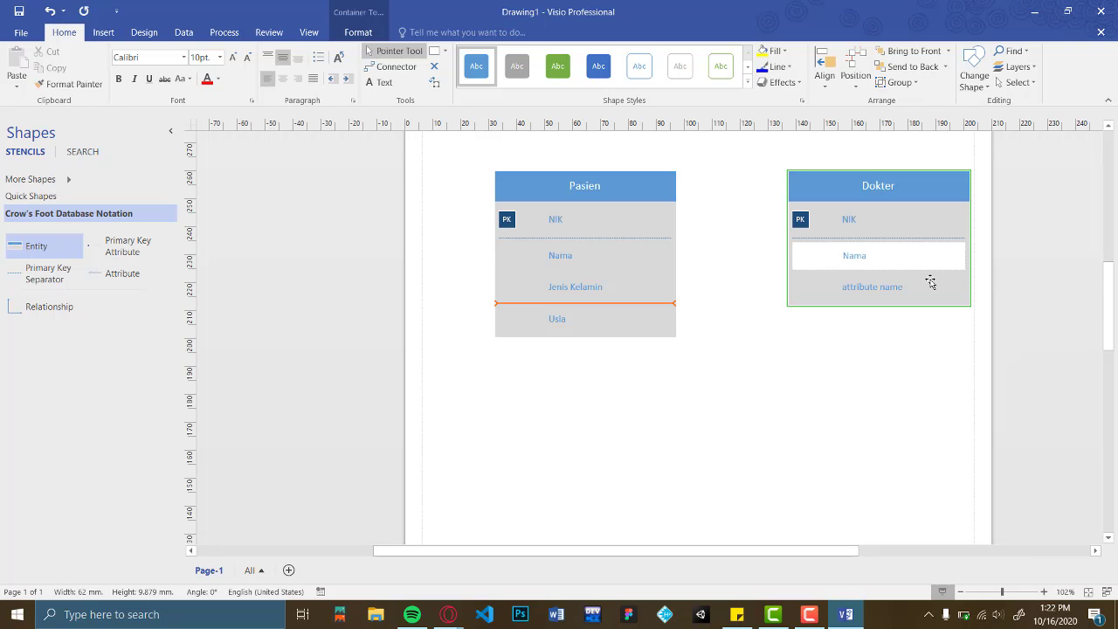
Name the second attribute below the primary key of the Dokter entity Jenis Kelamin
click(877, 291)
double_click(877, 292)
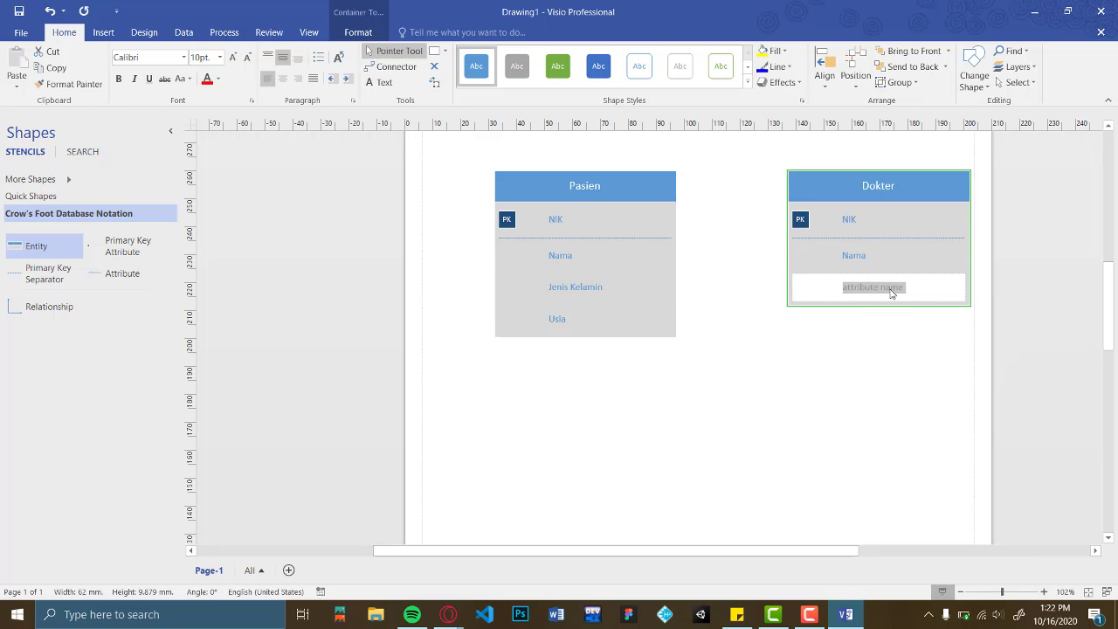
text(J)
text(enis Kelamin)
click(893, 342)
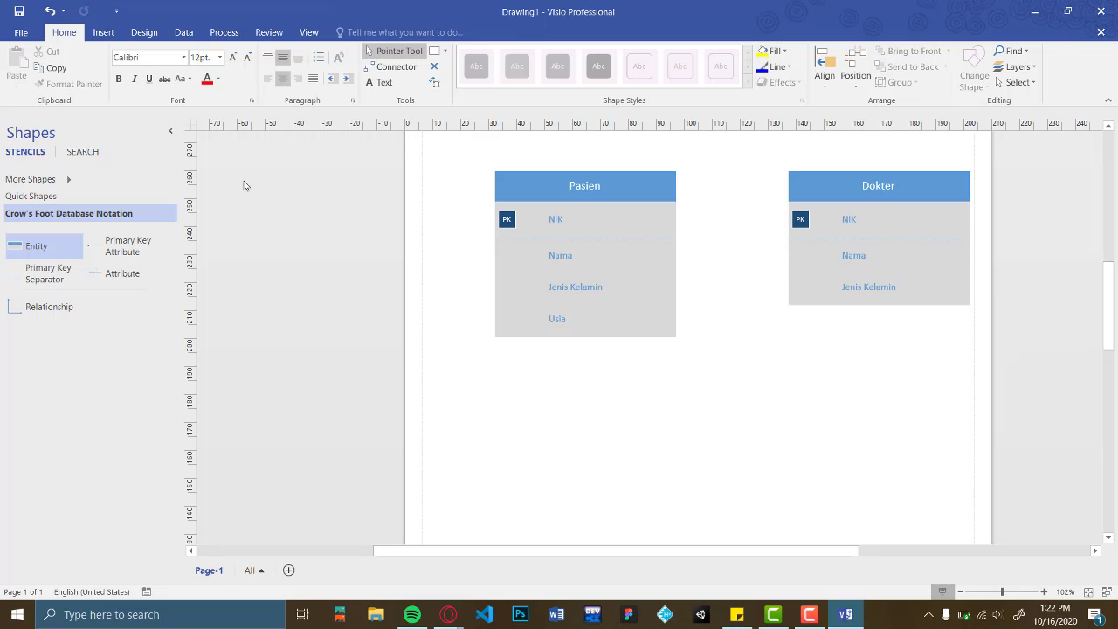
Add an Attribute below Jenis Kelamin in the Dokter entity and name it Spesialis
drag(117, 274, 878, 320)
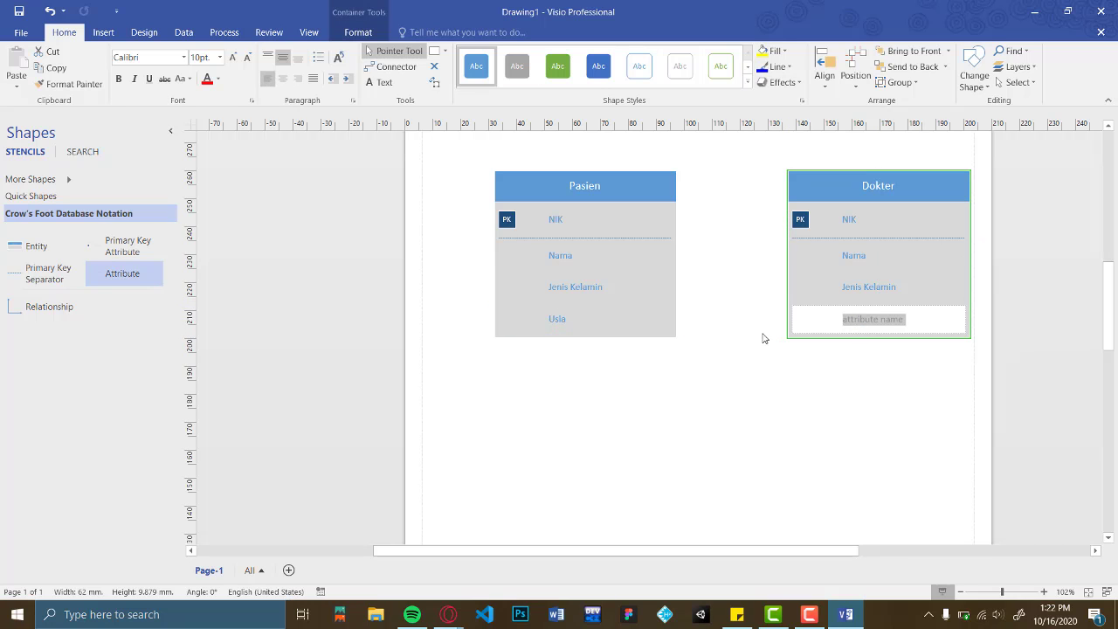
click(890, 322)
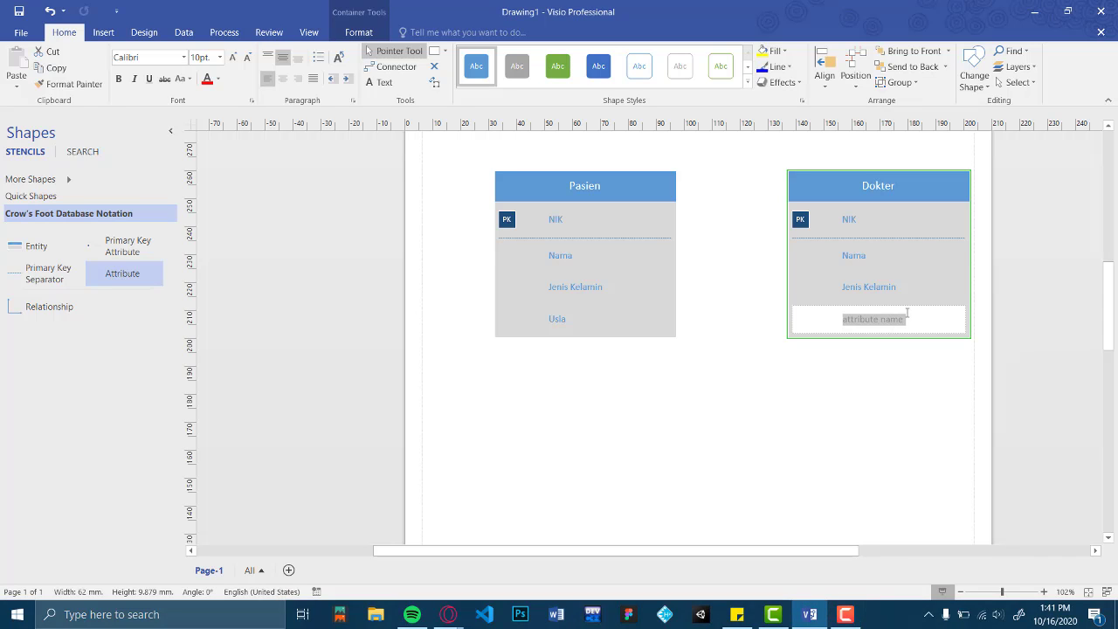
text(Sp)
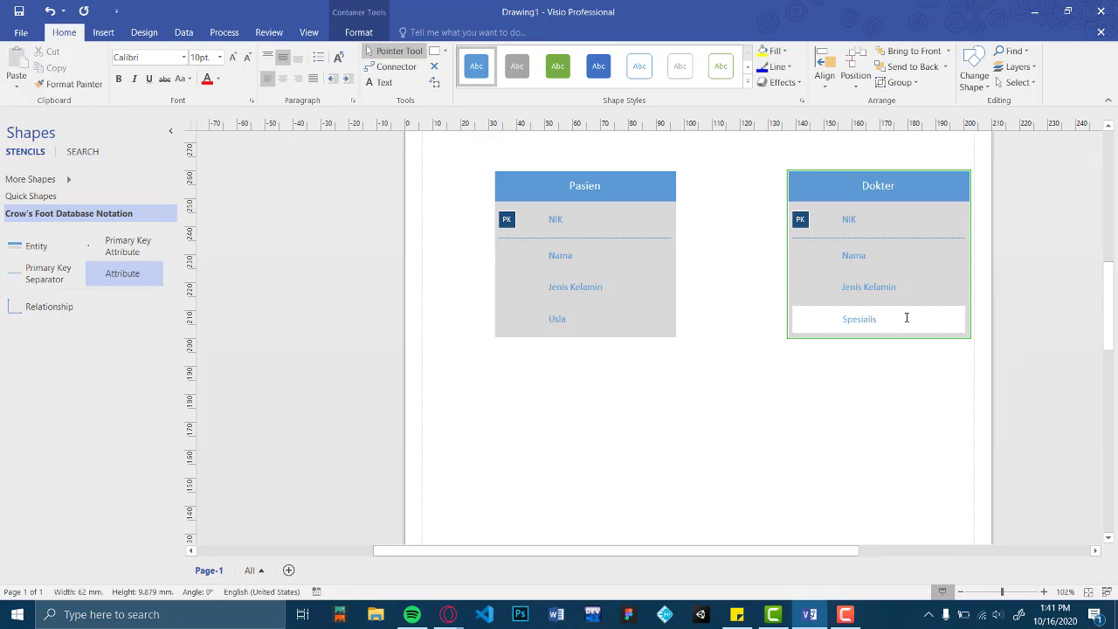
text(esialis)
click(868, 297)
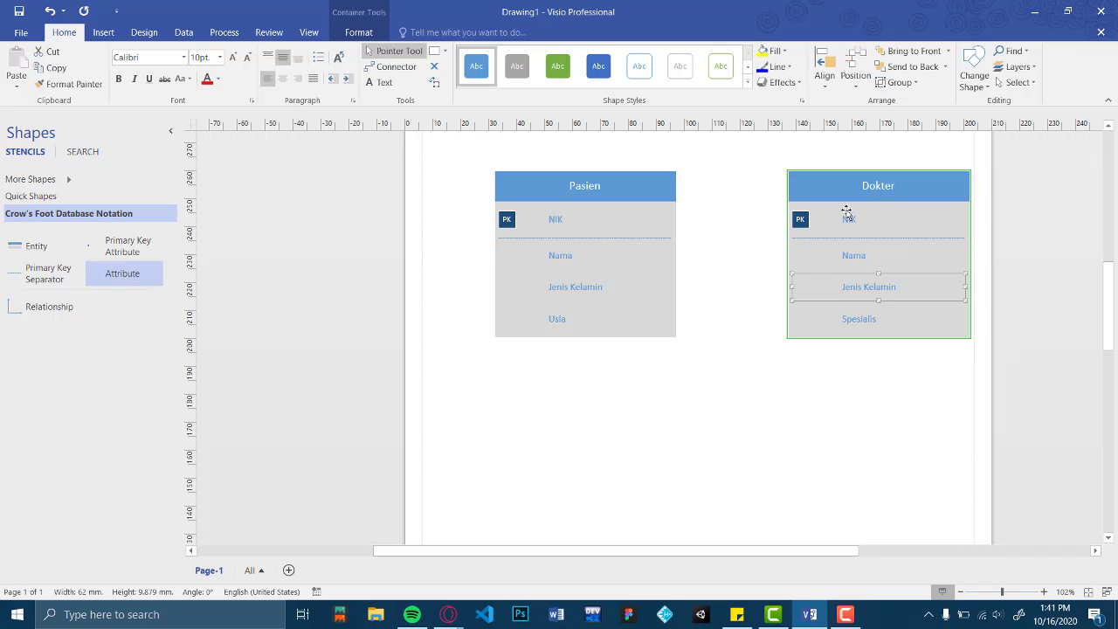
click(898, 369)
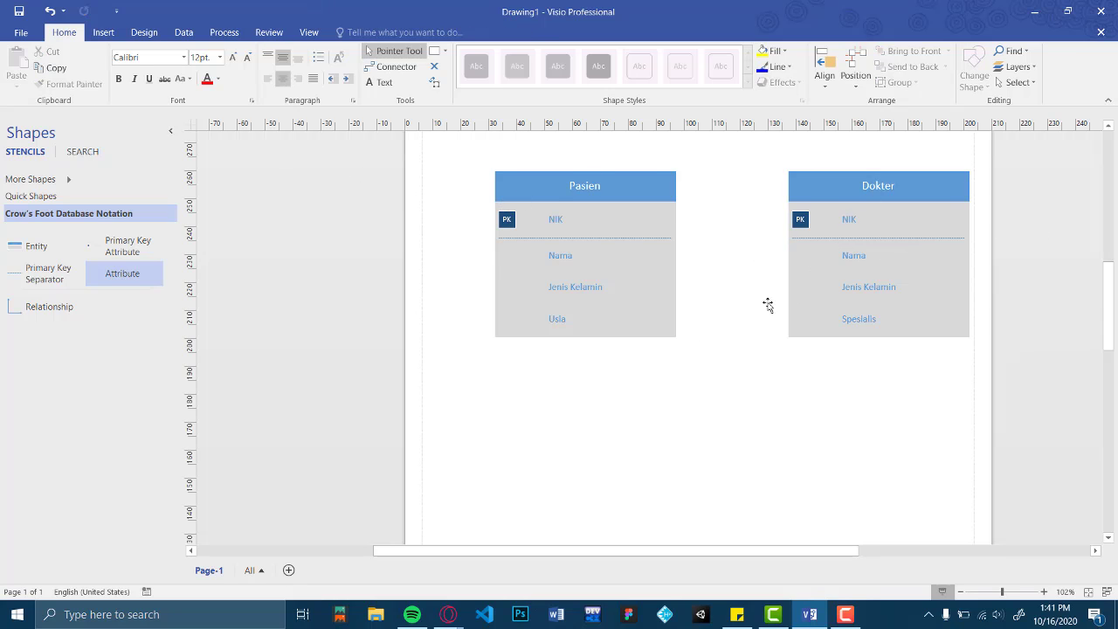
Move the Pasien entity about 17 mm to the left and the Dokter entity about 25 mm down to stagger them
scroll(711, 385, up, 2)
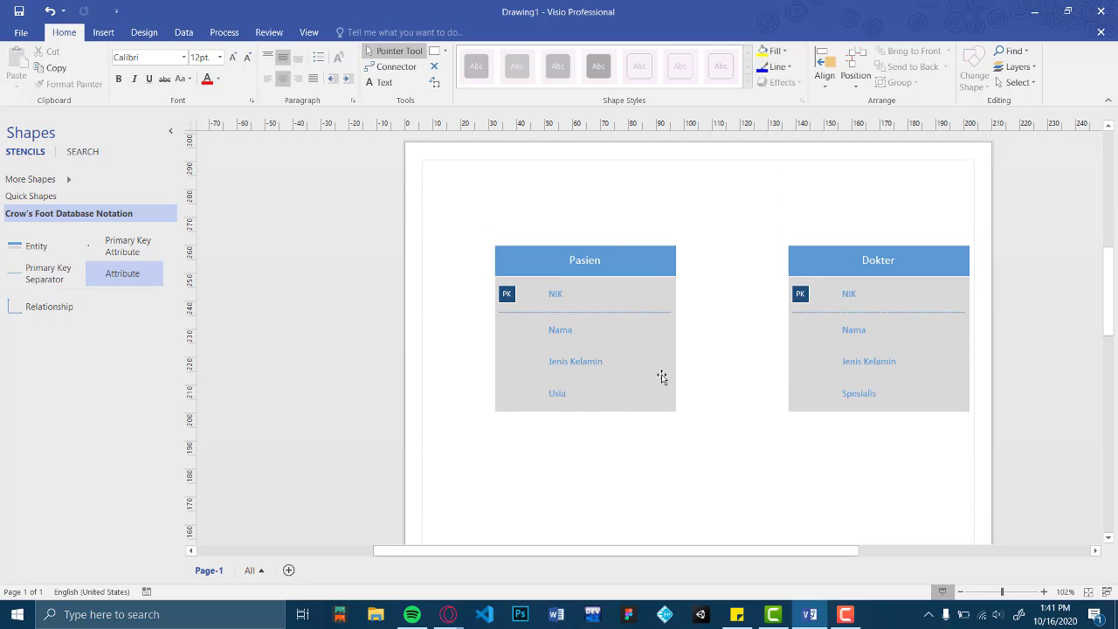
drag(659, 376, 612, 362)
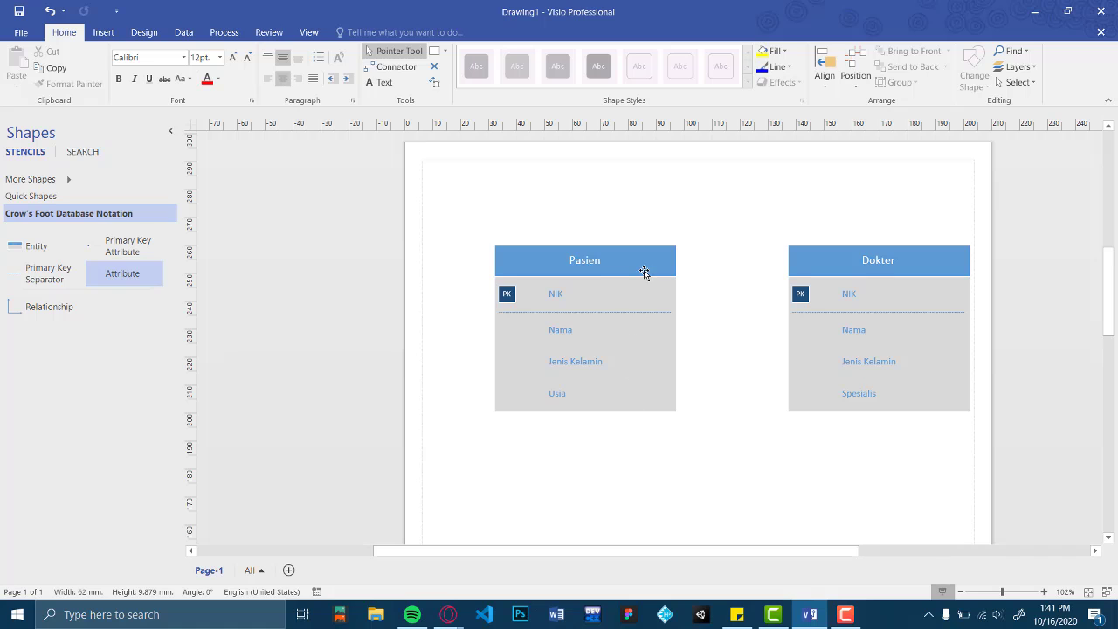
drag(646, 275, 598, 265)
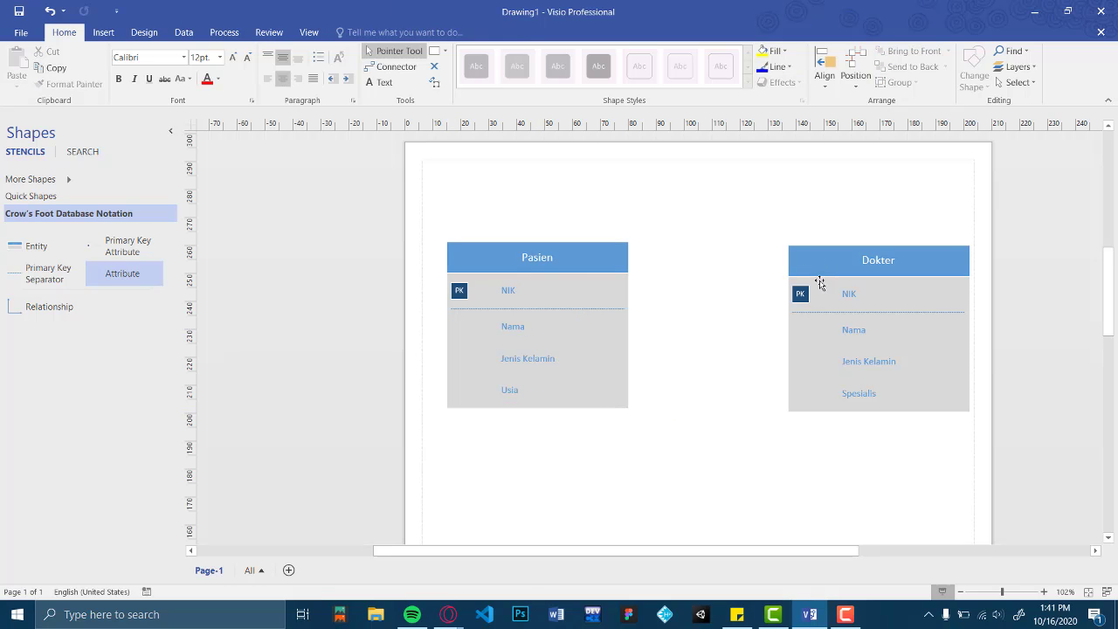
drag(821, 282, 817, 353)
click(796, 299)
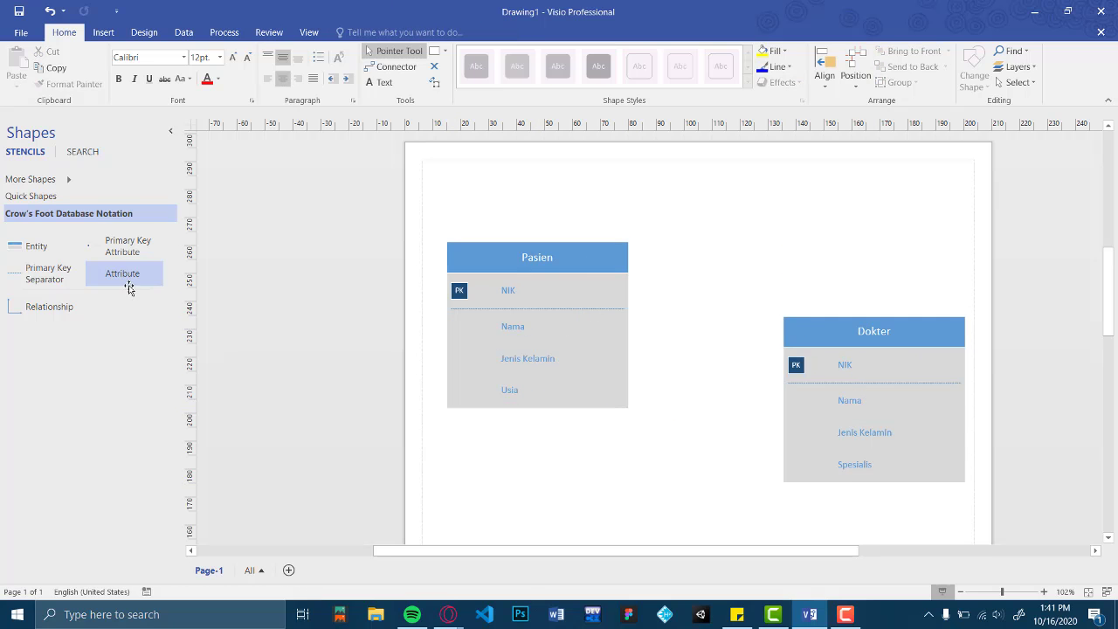
Add a Relationship connector running from the right side of the Pasien entity to the left side of the Dokter entity
click(60, 313)
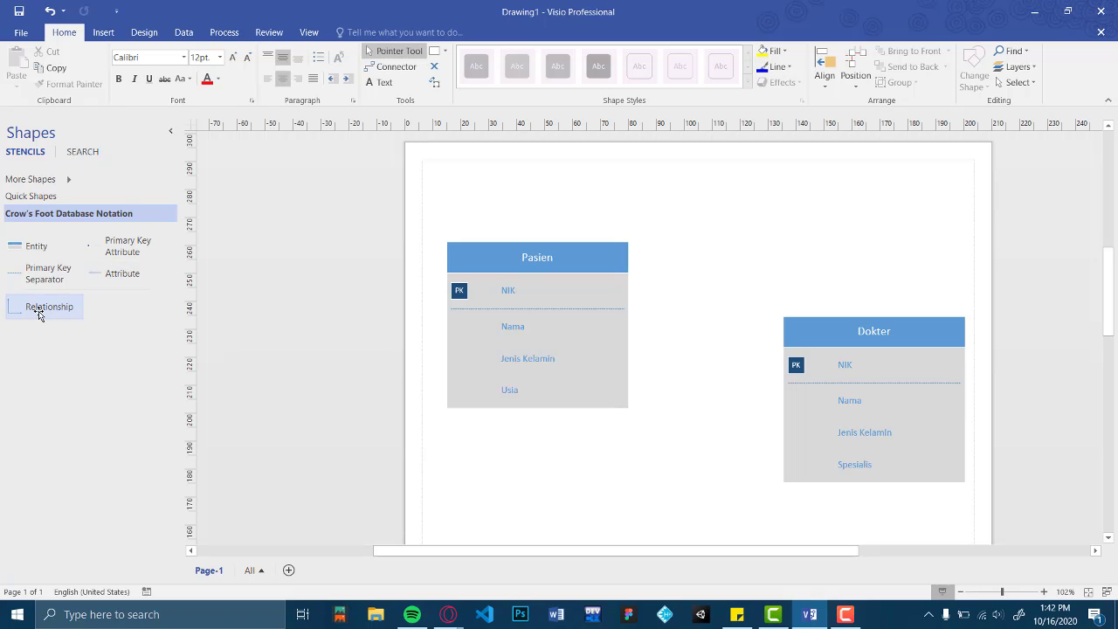
drag(40, 310, 646, 355)
key(Escape)
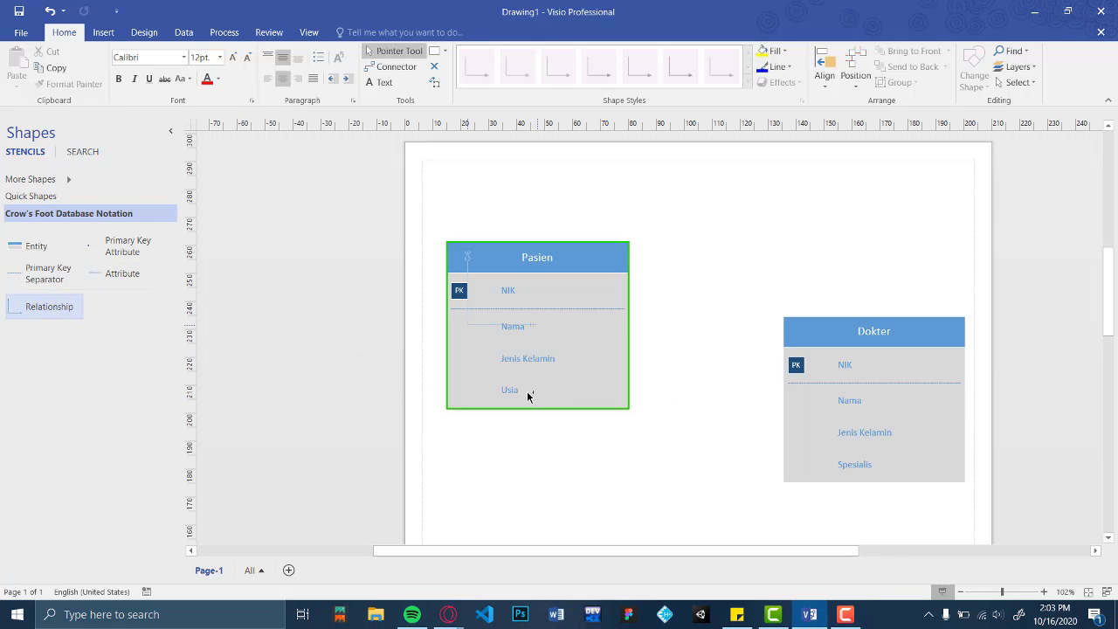
drag(528, 396, 594, 455)
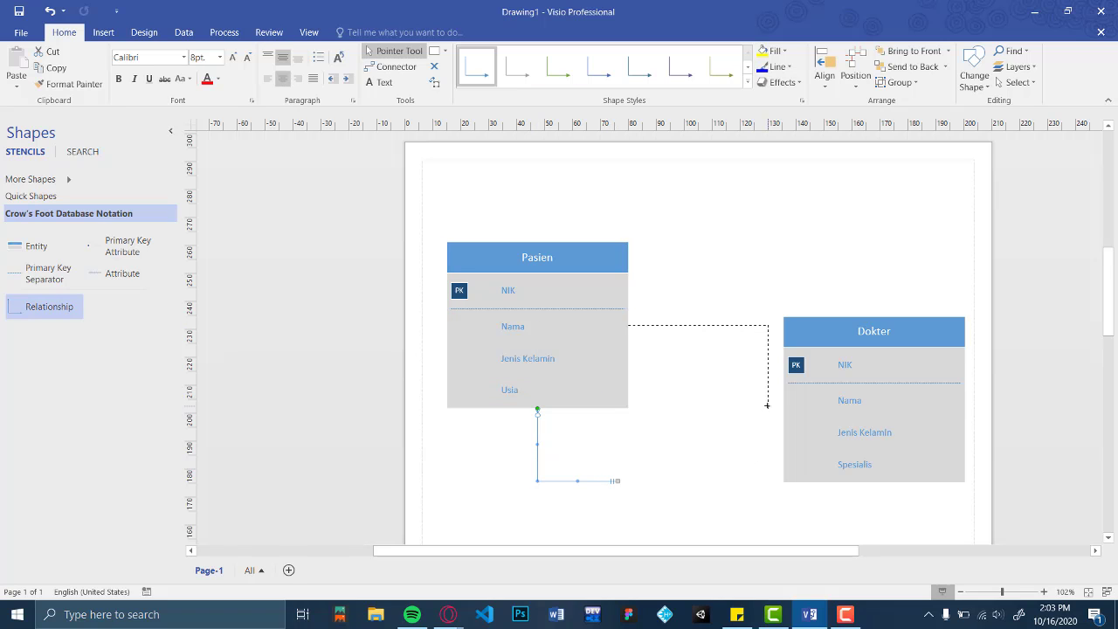
drag(767, 404, 779, 353)
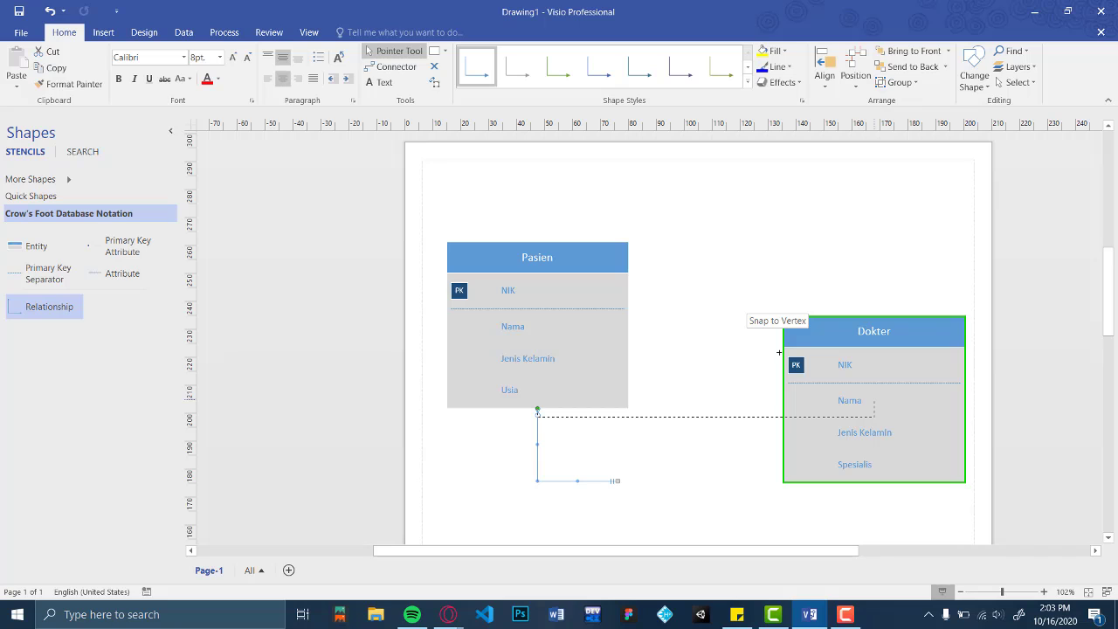
drag(780, 353, 779, 353)
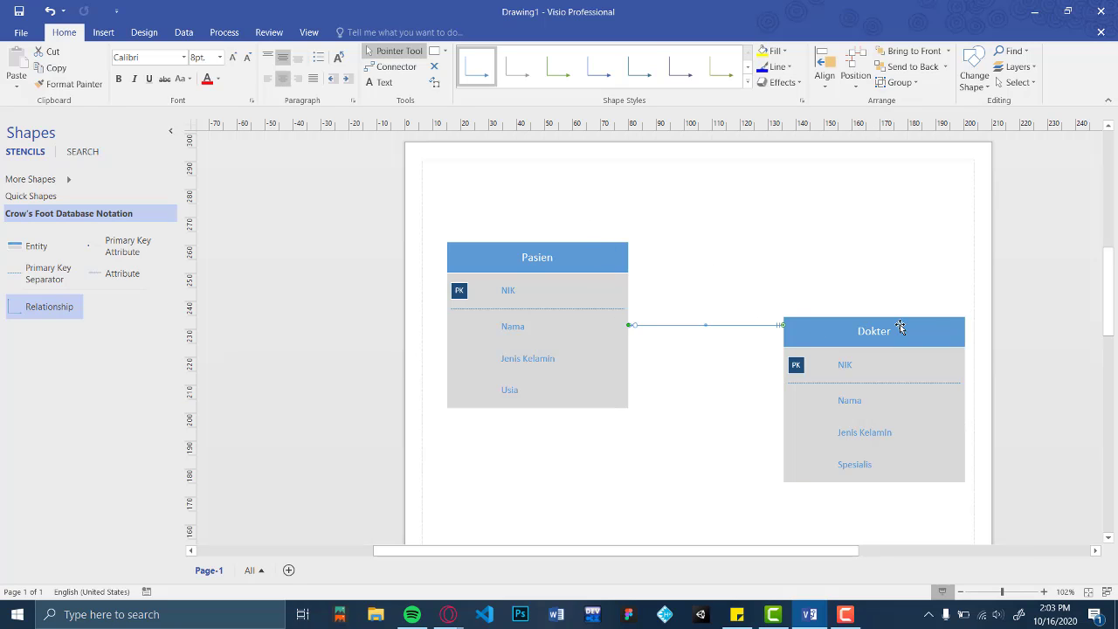
Label the relationship line between Pasien and Dokter Menangani
click(770, 252)
click(714, 325)
double_click(710, 324)
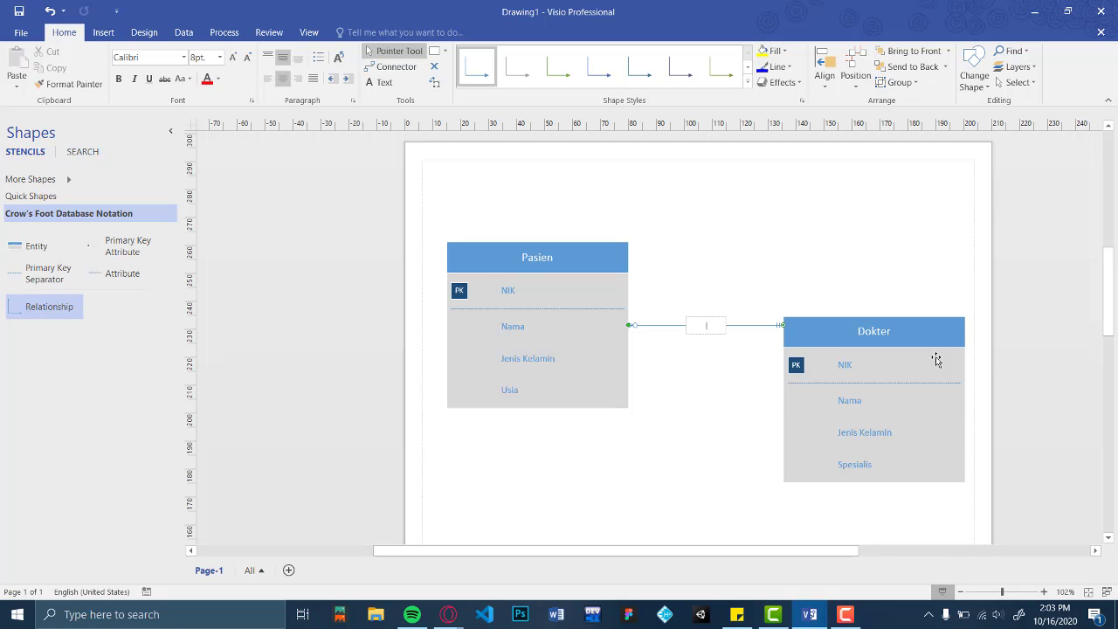
text(Menangani)
click(697, 277)
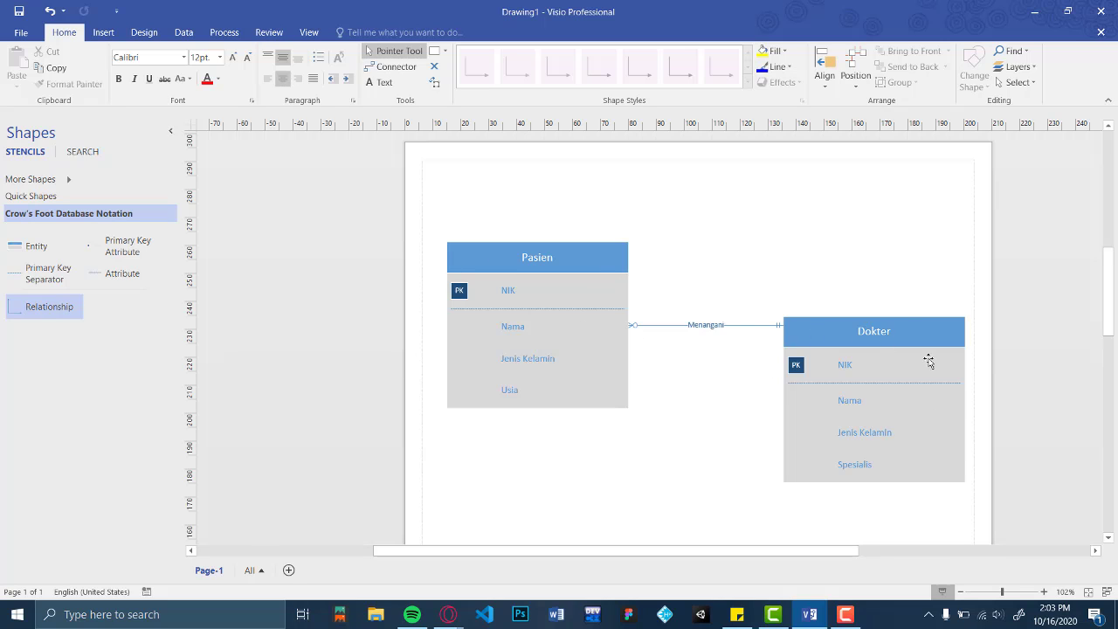
click(879, 319)
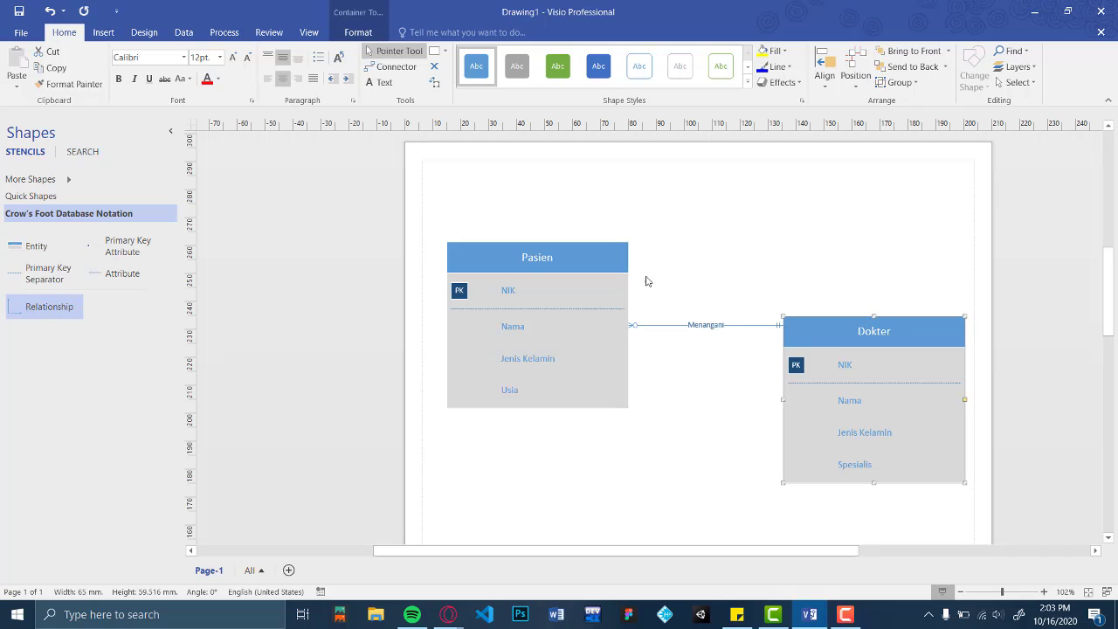
click(488, 259)
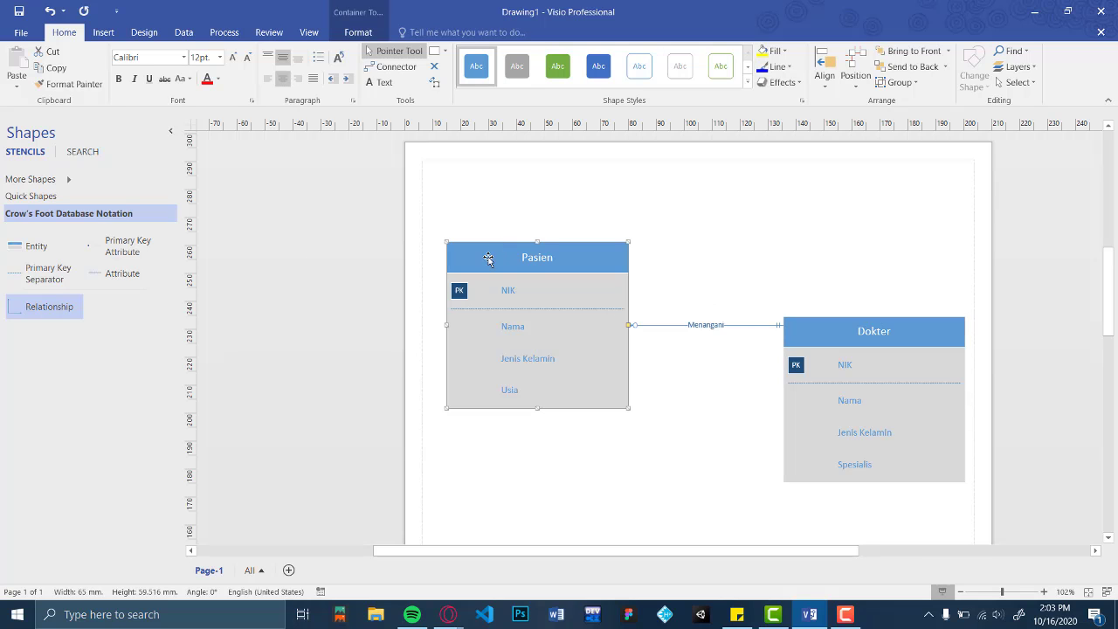